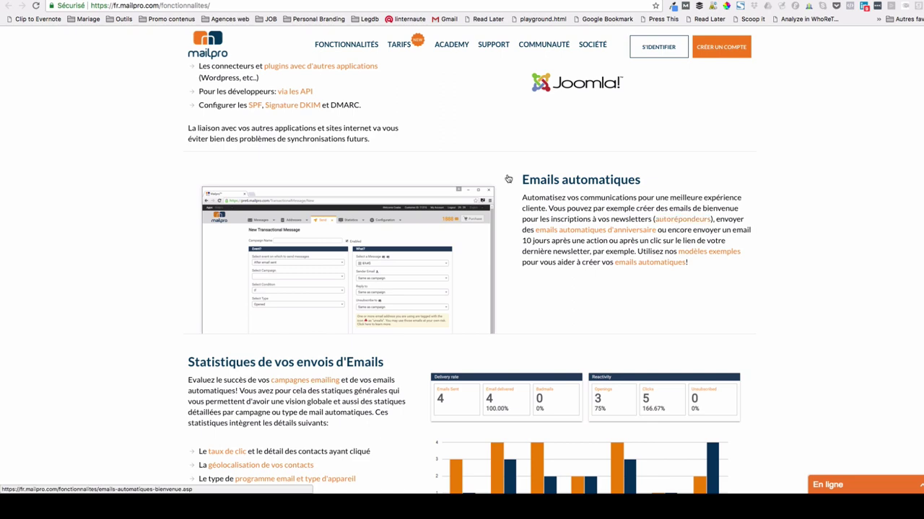
- Scroll through the feature list and open the 'Créer votre compte Mailpro' sign-up form
{"action": "scroll", "coordinate": [563, 216], "scroll_direction": "down", "scroll_amount": 3}
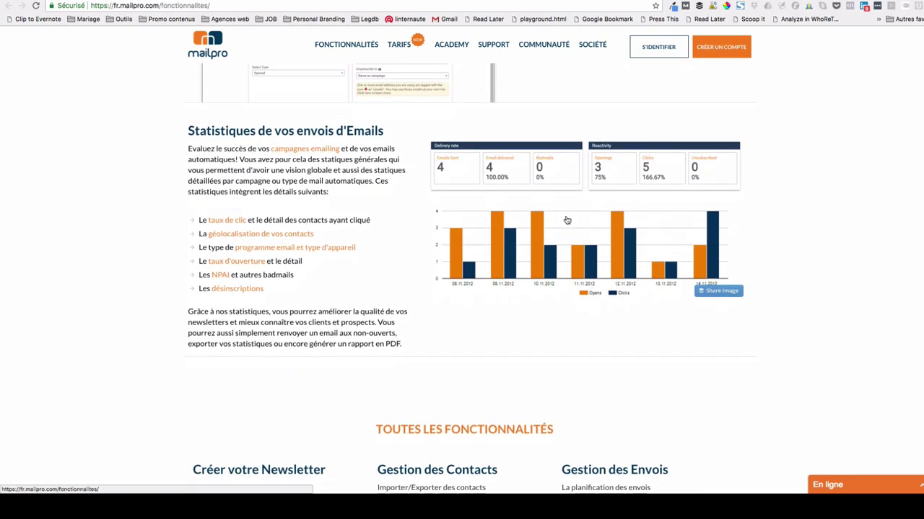
{"action": "scroll", "coordinate": [567, 220], "scroll_direction": "down", "scroll_amount": 4}
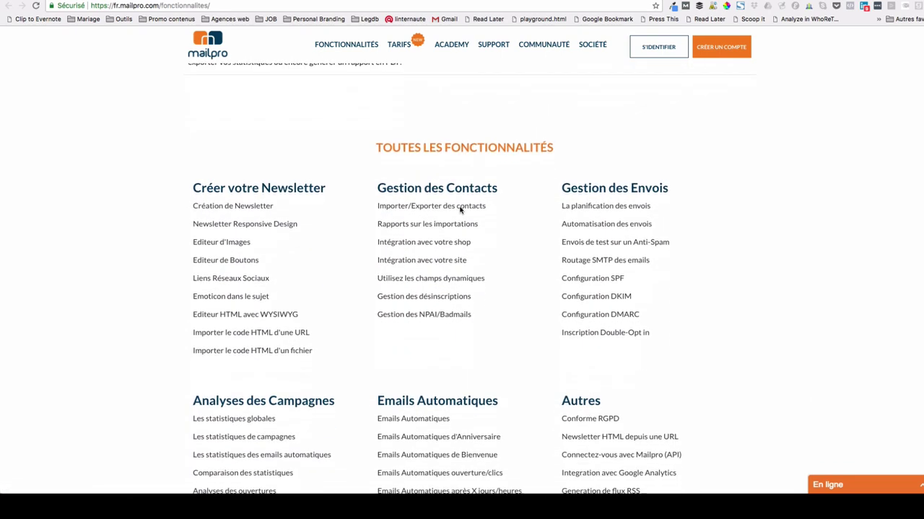
{"action": "scroll", "coordinate": [461, 209], "scroll_direction": "down", "scroll_amount": 6}
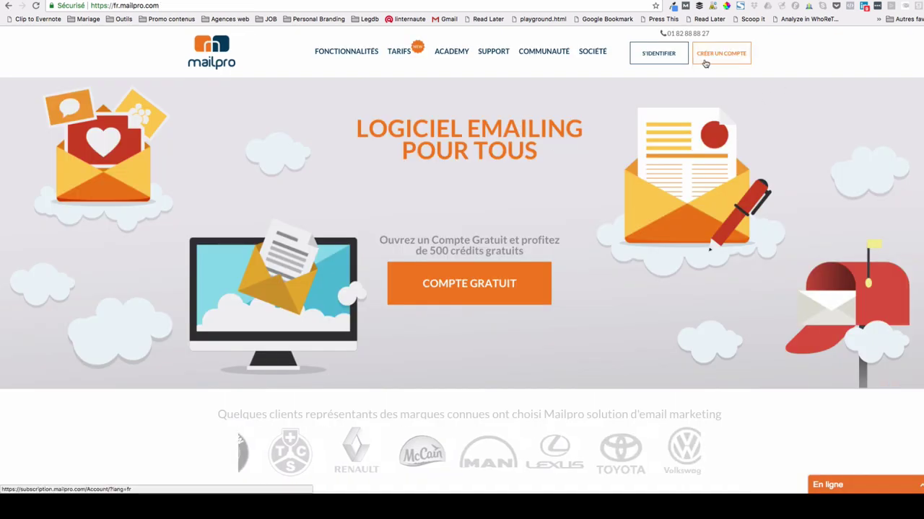
{"action": "left_click_drag", "start_coordinate": [709, 33], "coordinate": [641, 39]}
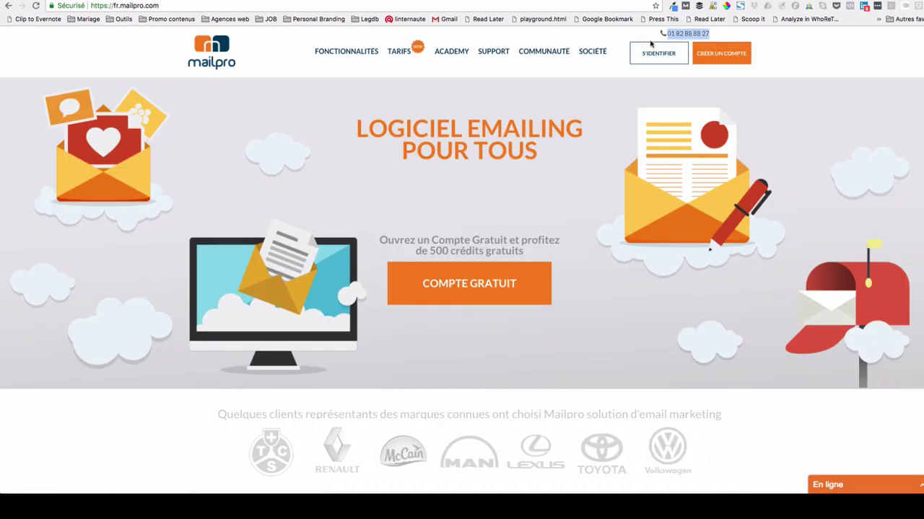
{"action": "left_click", "coordinate": [734, 64]}
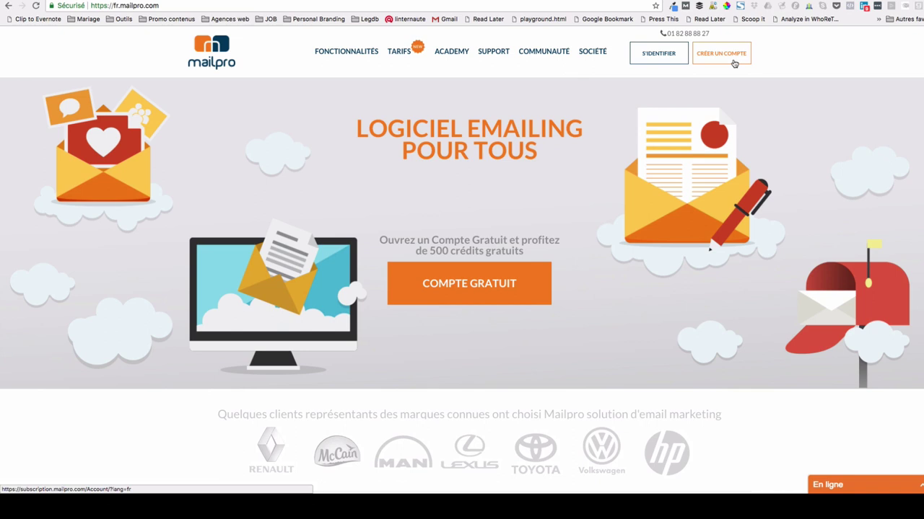
{"action": "left_click", "coordinate": [417, 167]}
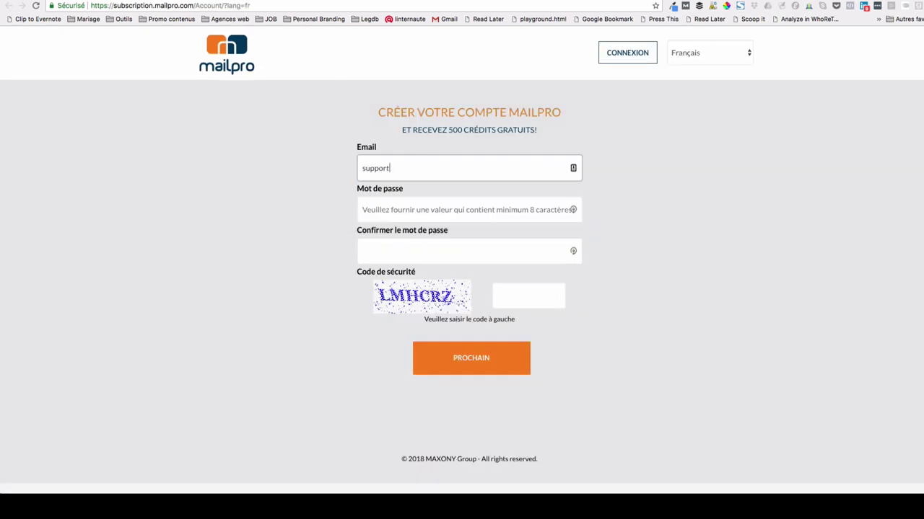
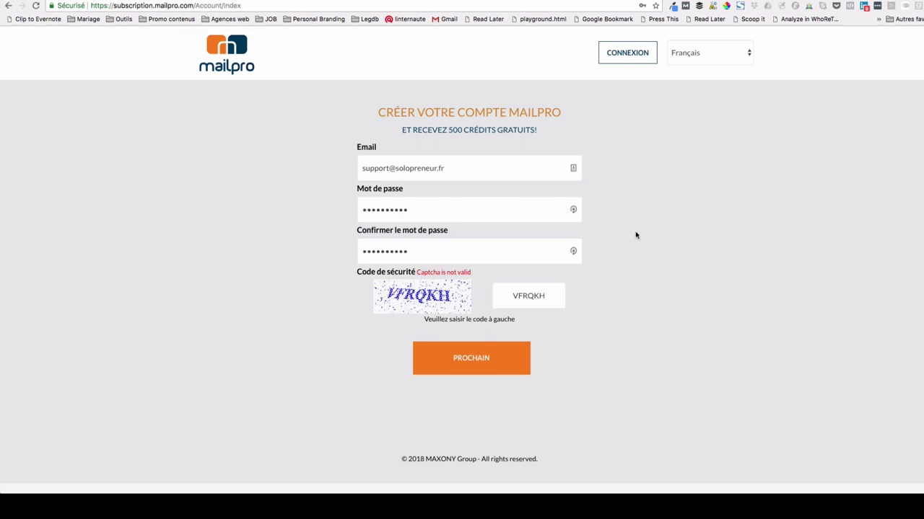
- Enter the account email, password twice and security code, then submit with PROCHAIN
{"action": "left_click_drag", "start_coordinate": [553, 134], "coordinate": [399, 130]}
{"action": "left_click", "coordinate": [534, 130]}
{"action": "left_click_drag", "start_coordinate": [556, 134], "coordinate": [509, 130]}
{"action": "left_click", "coordinate": [497, 362]}
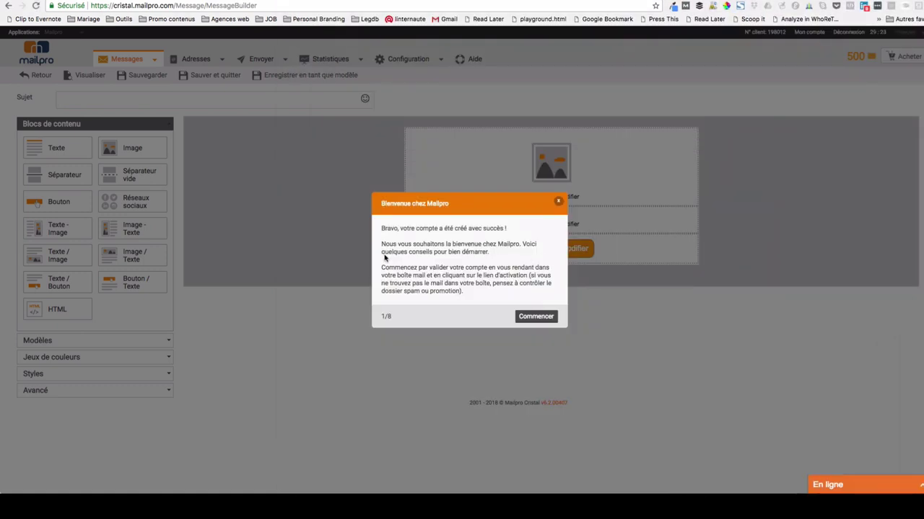
- Step through the welcome tour until it is dismissed
{"action": "left_click", "coordinate": [542, 318]}
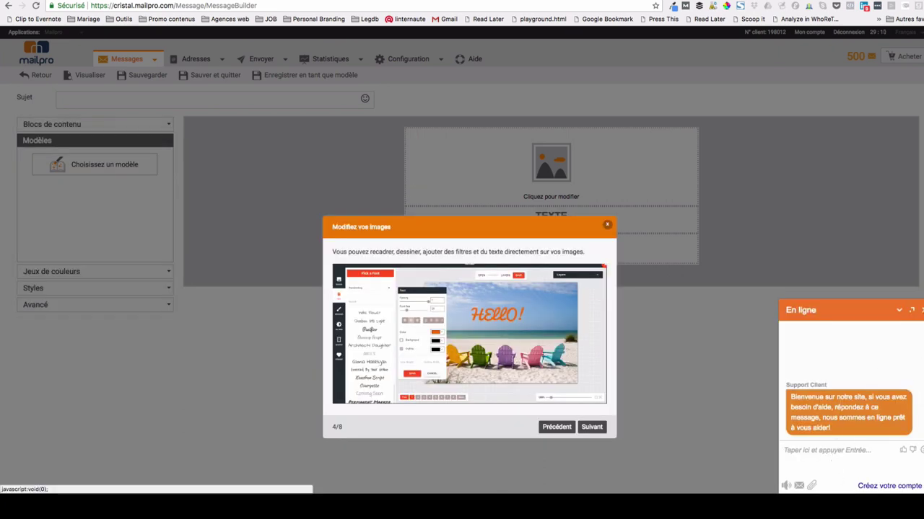
{"action": "left_click", "coordinate": [591, 428]}
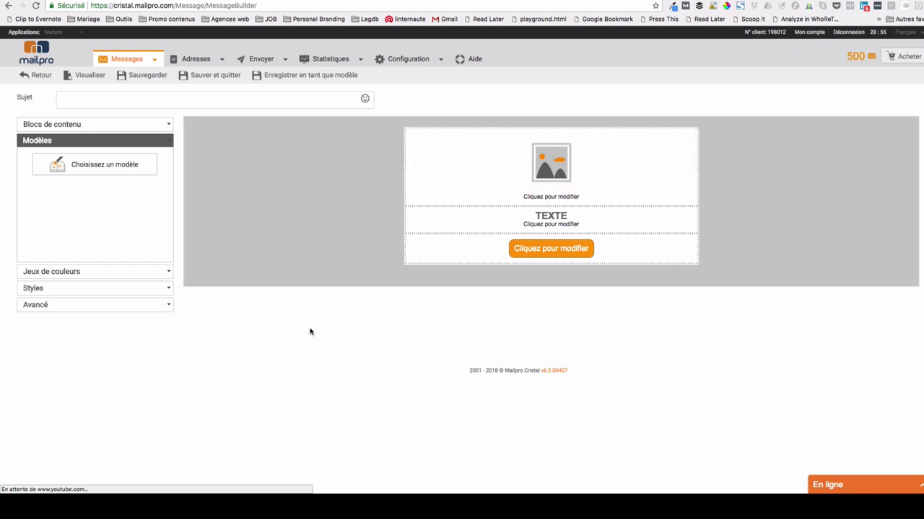
{"action": "left_click", "coordinate": [123, 129]}
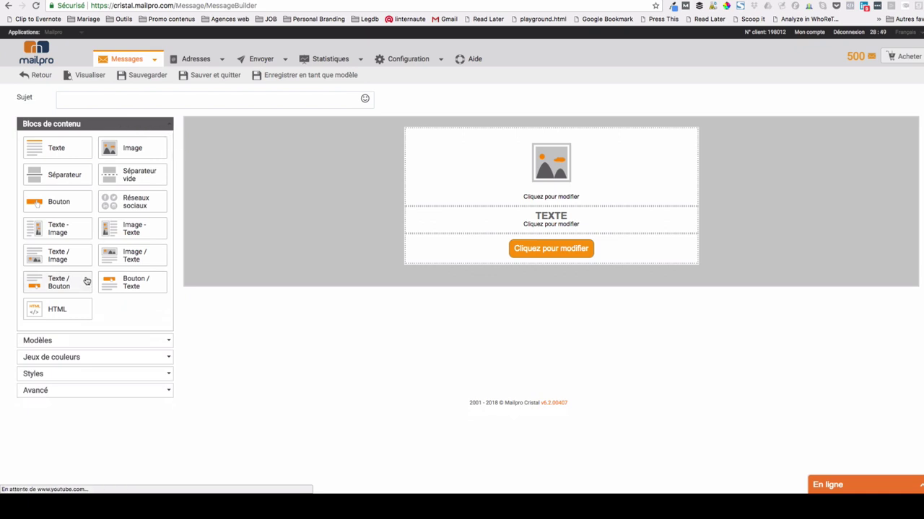
- Start a new message via Messages > Ajouter and open the drag-and-drop Builder
{"action": "mouse_move", "coordinate": [130, 65]}
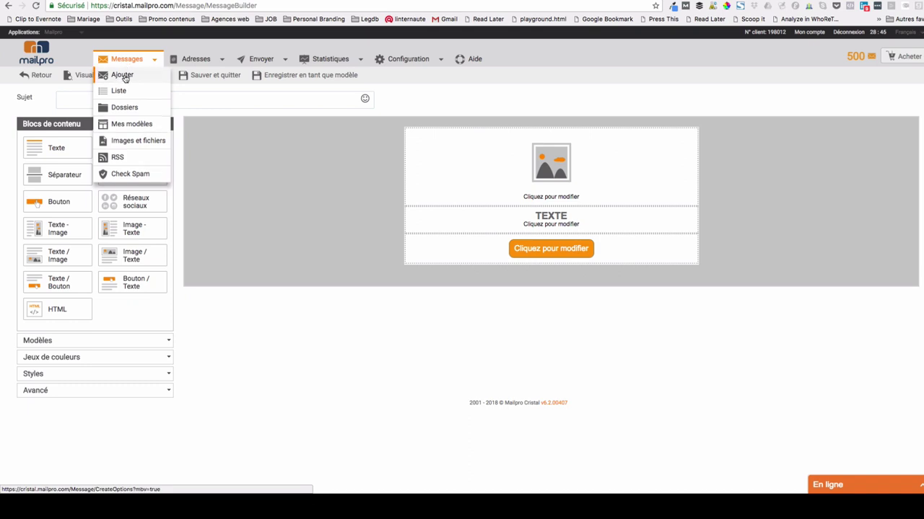
{"action": "left_click", "coordinate": [123, 63]}
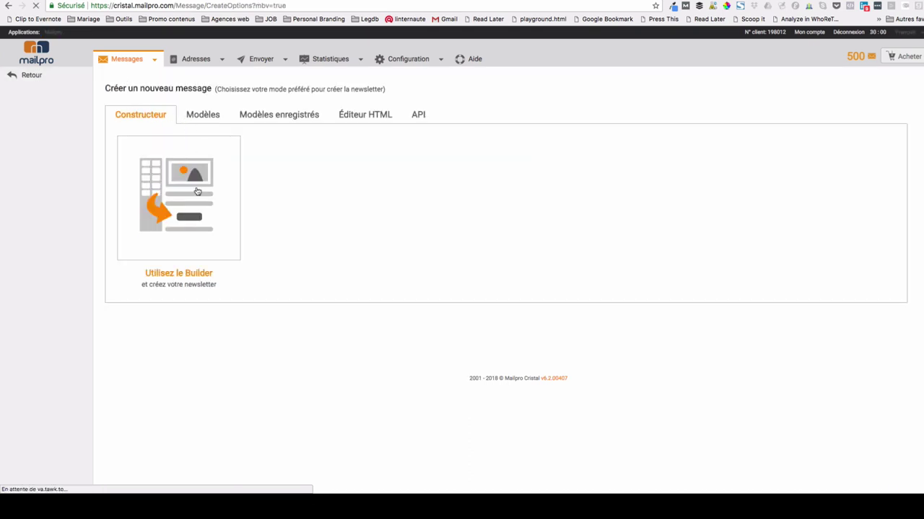
{"action": "left_click", "coordinate": [201, 117]}
{"action": "left_click", "coordinate": [277, 118]}
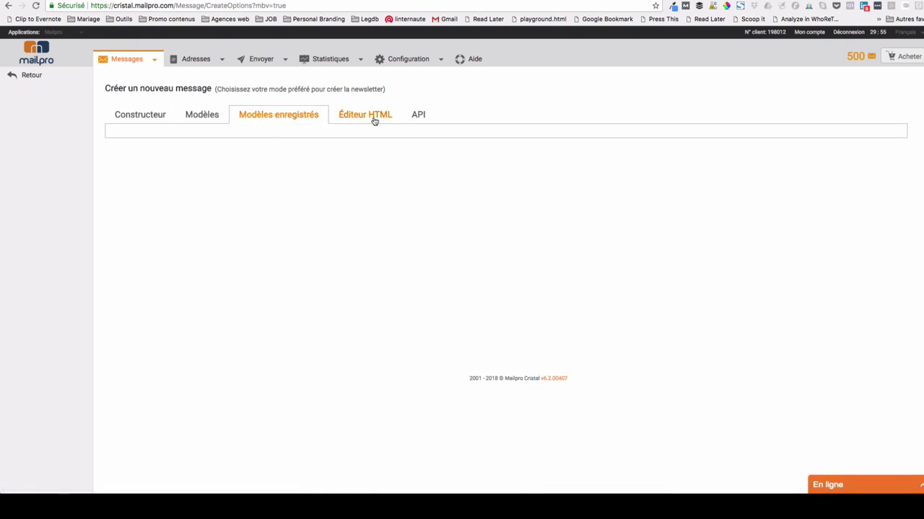
{"action": "left_click", "coordinate": [132, 118]}
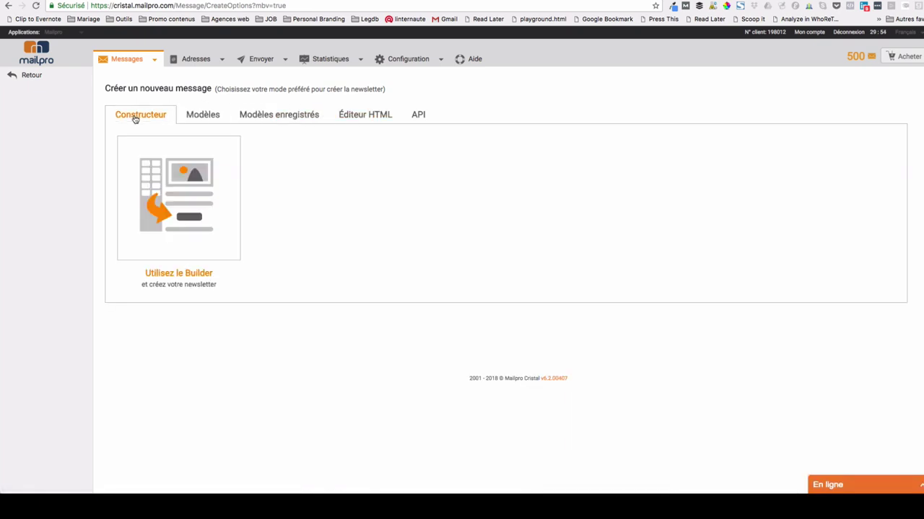
{"action": "left_click", "coordinate": [165, 193]}
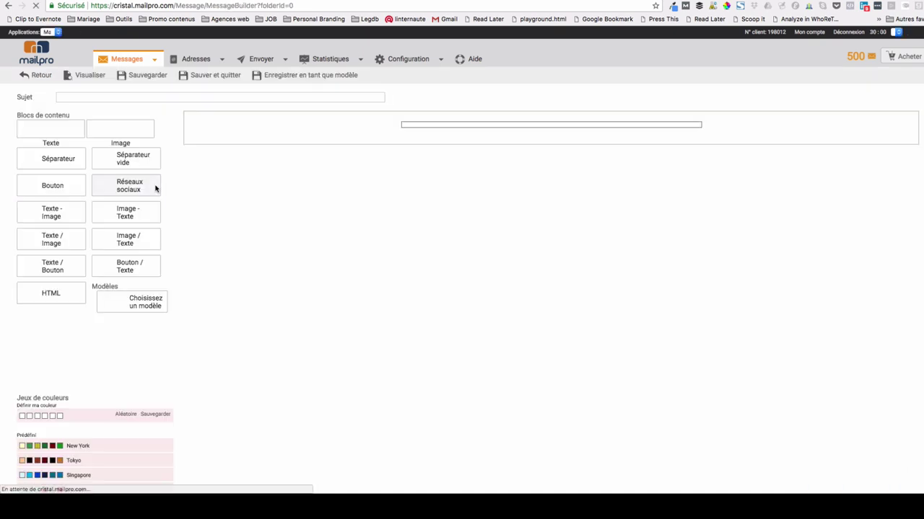
- Delete the image and button blocks from the message
{"action": "left_click", "coordinate": [684, 199]}
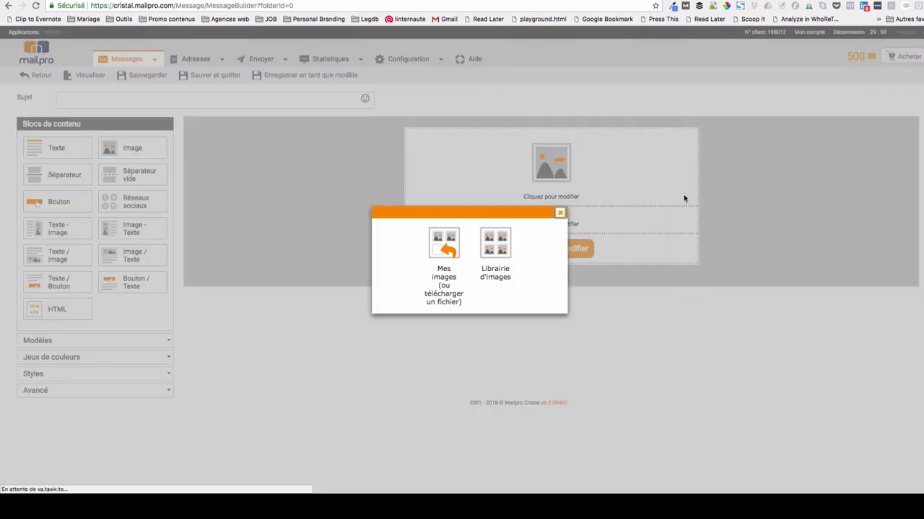
{"action": "left_click", "coordinate": [560, 213]}
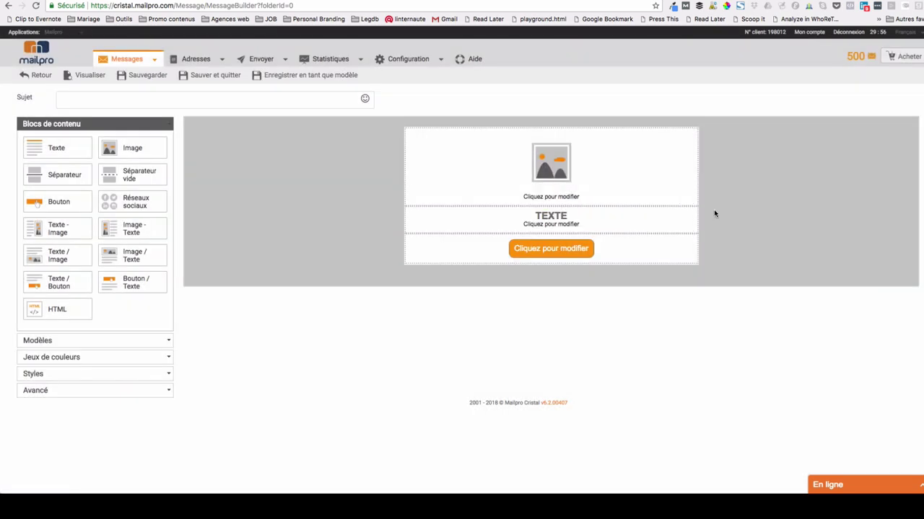
{"action": "left_click", "coordinate": [690, 200]}
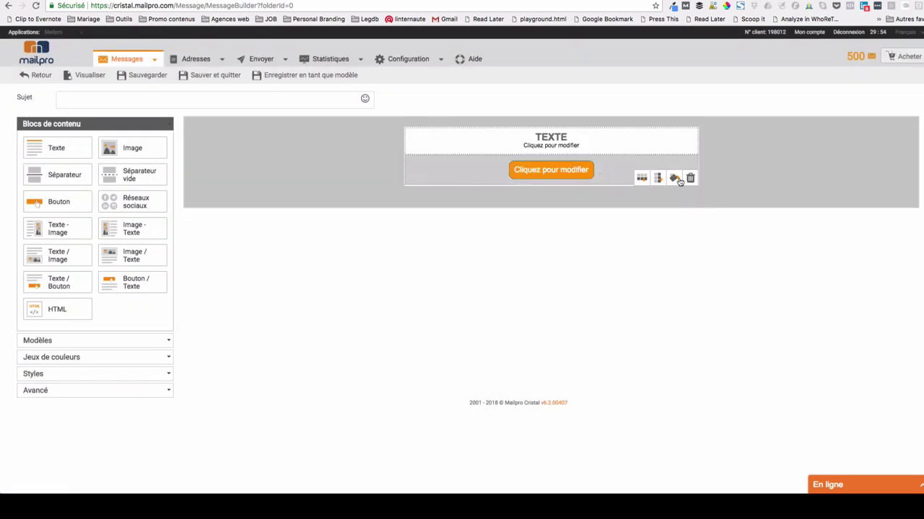
{"action": "left_click", "coordinate": [689, 179]}
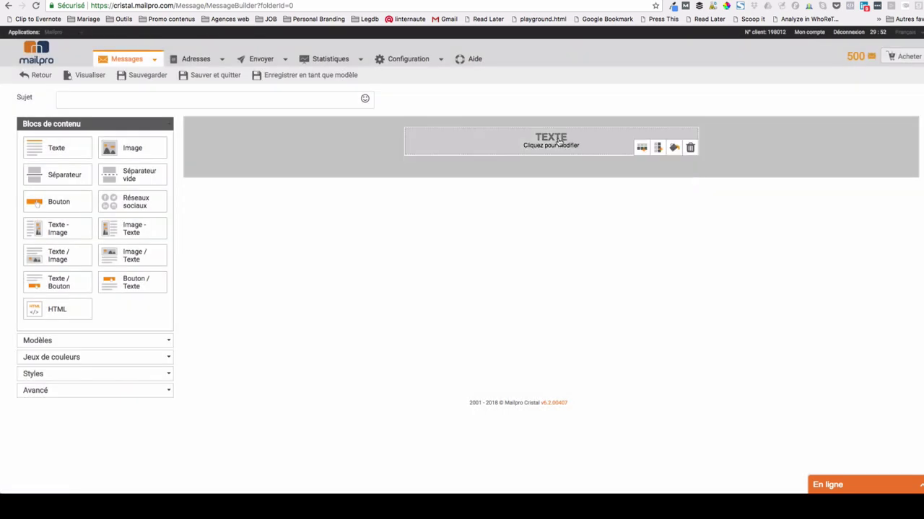
{"action": "left_click", "coordinate": [558, 143]}
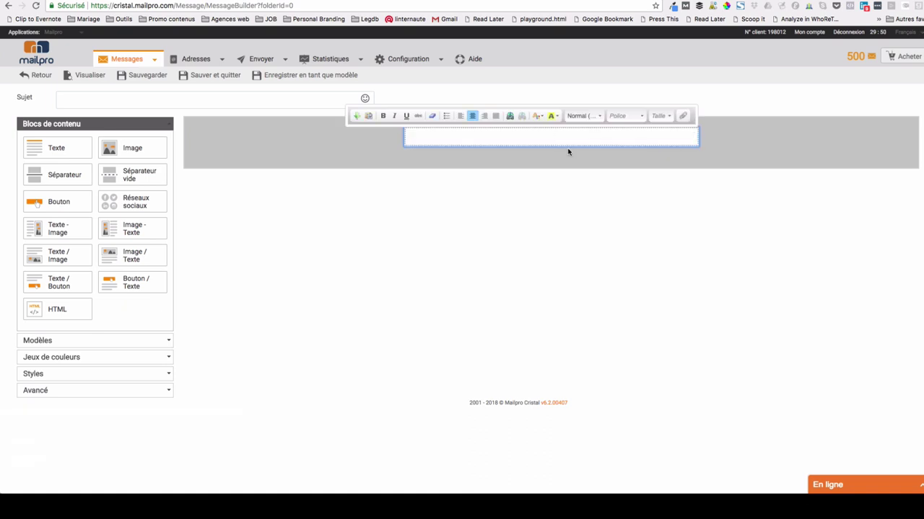
{"action": "type", "text": "Bonjour,"}
{"action": "key", "text": "Return"}
{"action": "type", "text": "C'es"}
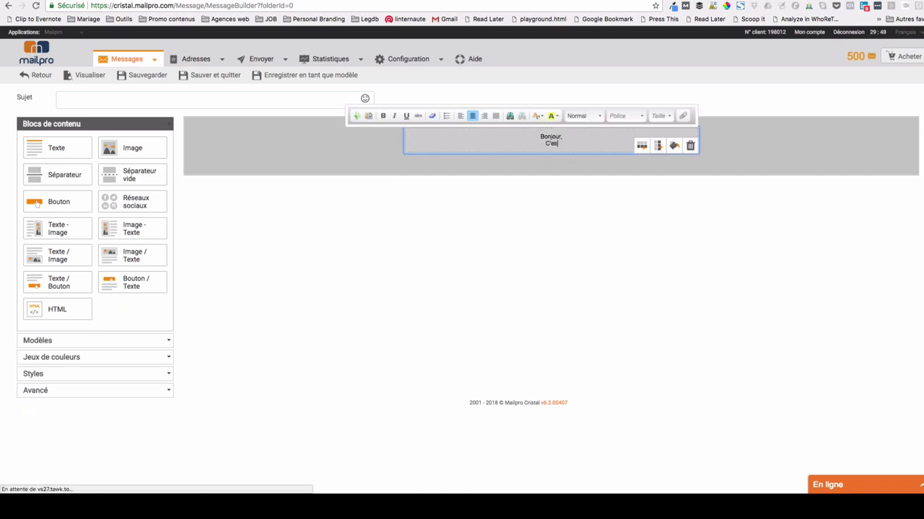
{"action": "type", "text": "t Ling-en. Rav"}
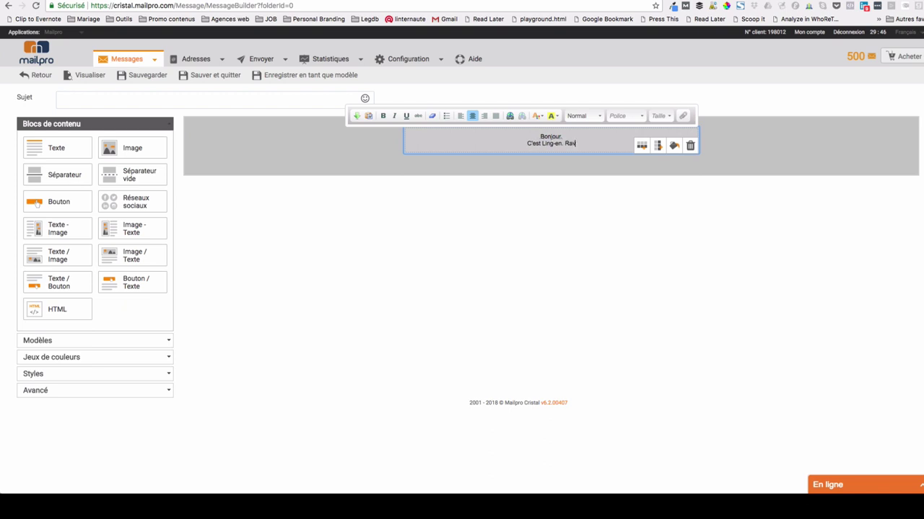
{"action": "type", "text": "i de te retrouver aujourd'hu"}
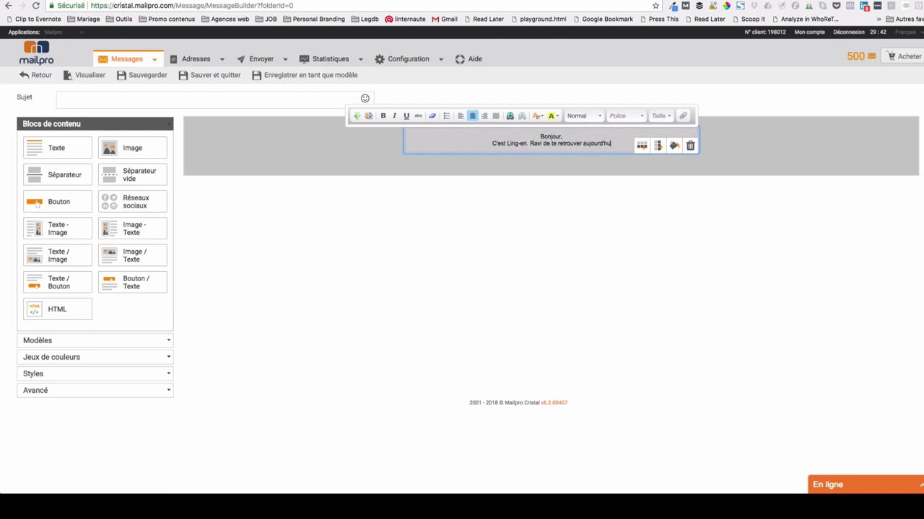
{"action": "type", "text": "i !"}
{"action": "key", "text": "Return"}
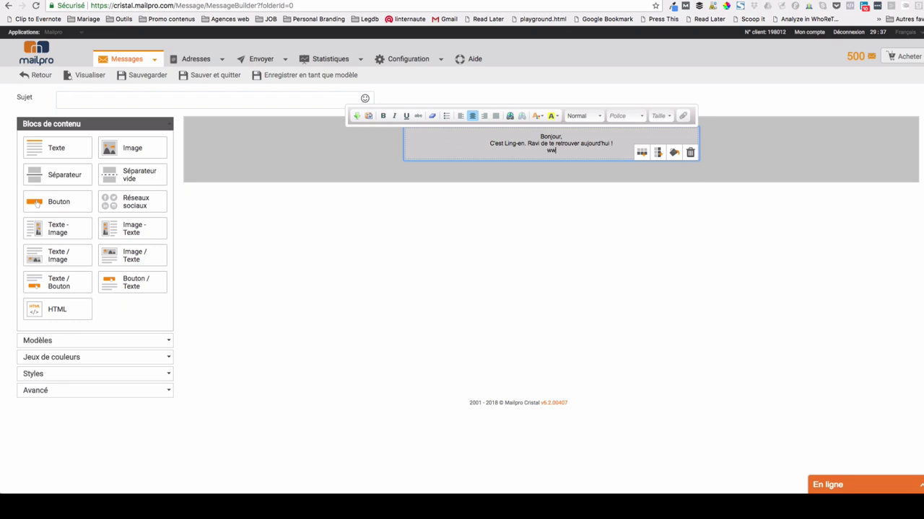
{"action": "type", "text": "www.solopreneur.fr"}
{"action": "left_click_drag", "start_coordinate": [593, 151], "coordinate": [519, 153]}
{"action": "left_click", "coordinate": [510, 116]}
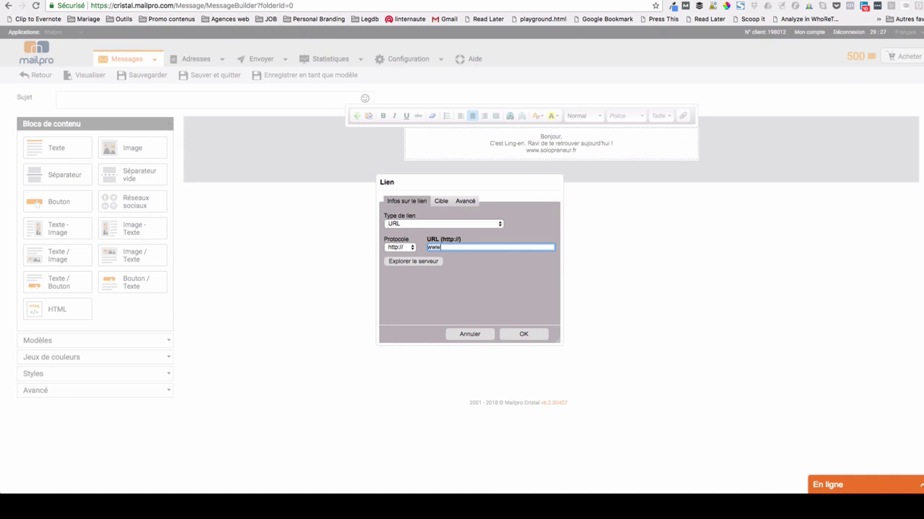
{"action": "type", "text": "www.solopre"}
{"action": "key", "text": "Return"}
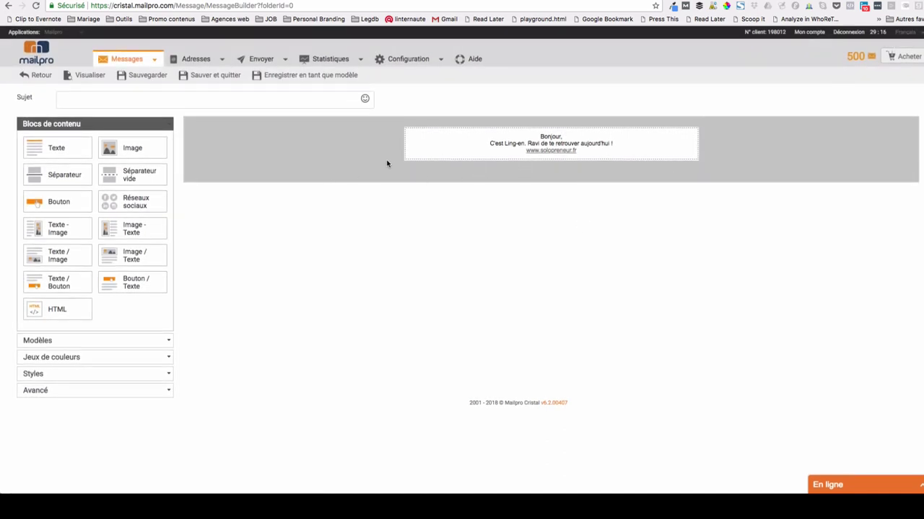
- Give the message the subject 'Coucou !', save it and return to the message list
{"action": "mouse_move", "coordinate": [530, 156]}
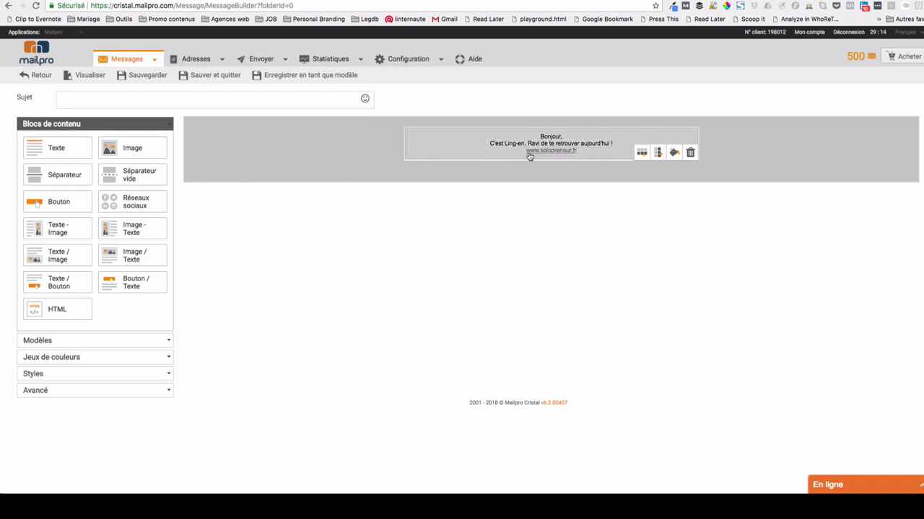
{"action": "left_click", "coordinate": [226, 95]}
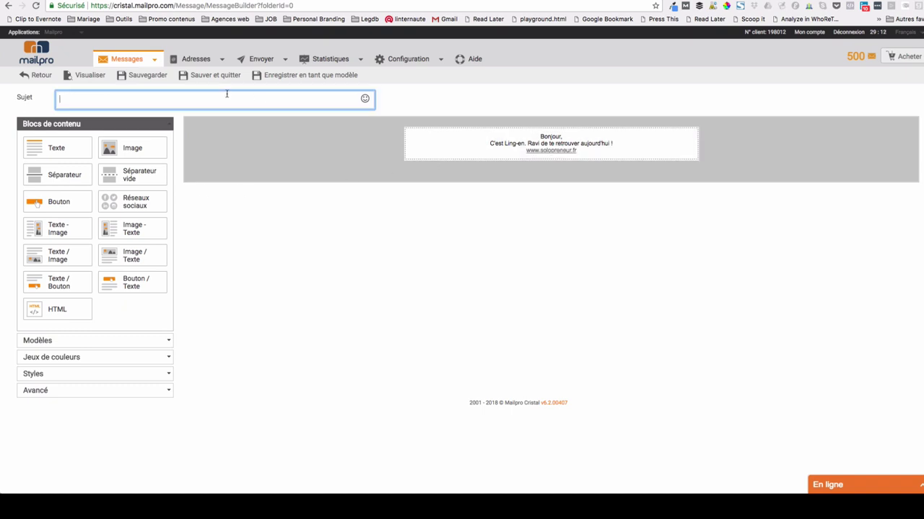
{"action": "type", "text": "Coucou !"}
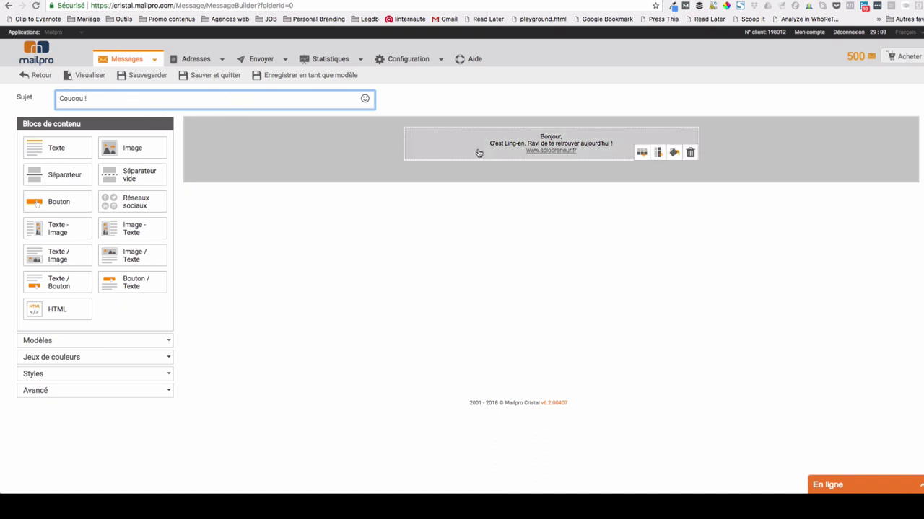
{"action": "key", "text": "Return"}
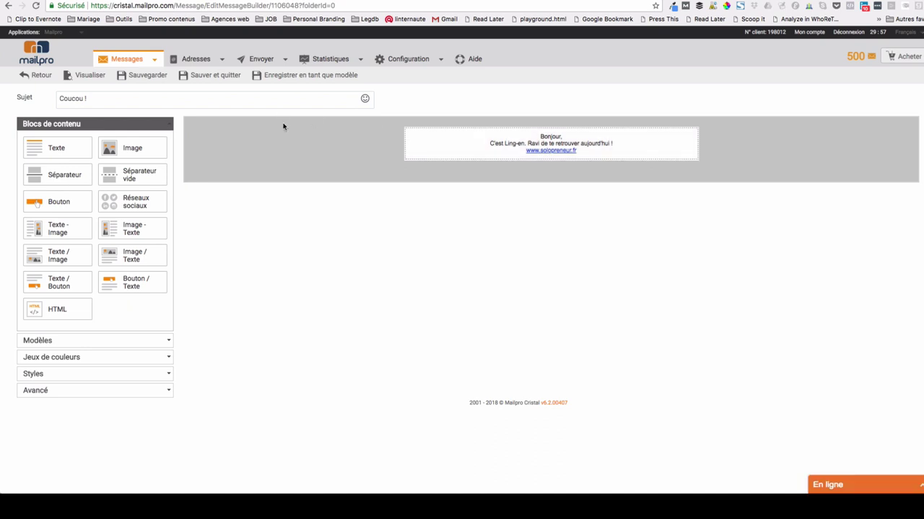
{"action": "left_click", "coordinate": [214, 79]}
{"action": "mouse_move", "coordinate": [214, 62]}
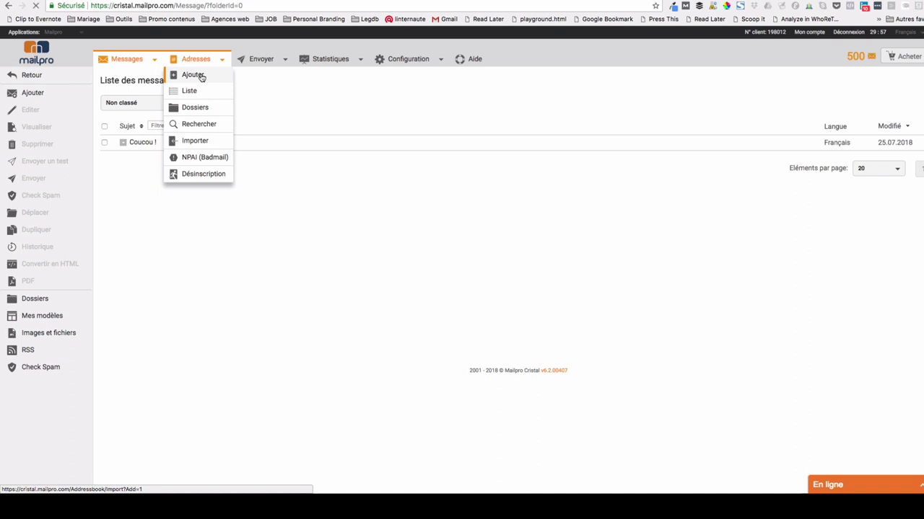
- Create the 'Perso' address book inside a new folder named 'Carnet perso'
{"action": "left_click", "coordinate": [202, 77]}
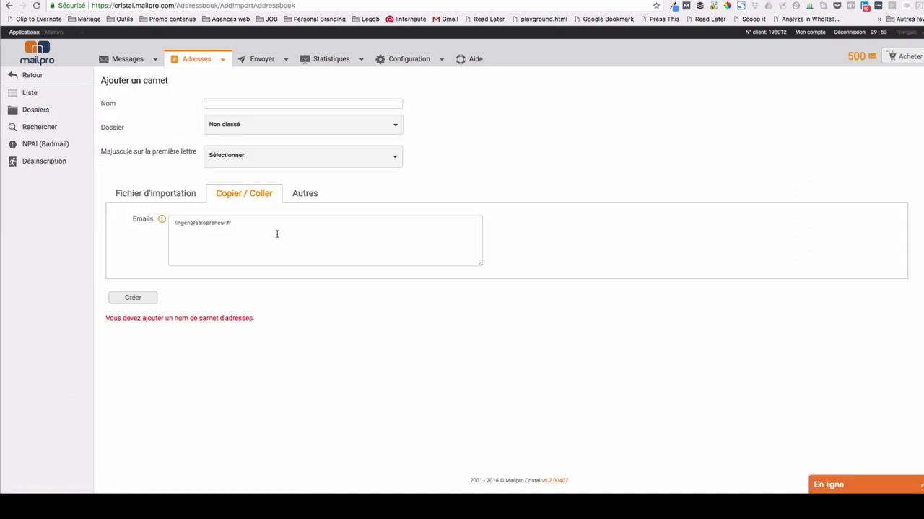
{"action": "left_click", "coordinate": [276, 234]}
{"action": "left_click", "coordinate": [224, 103]}
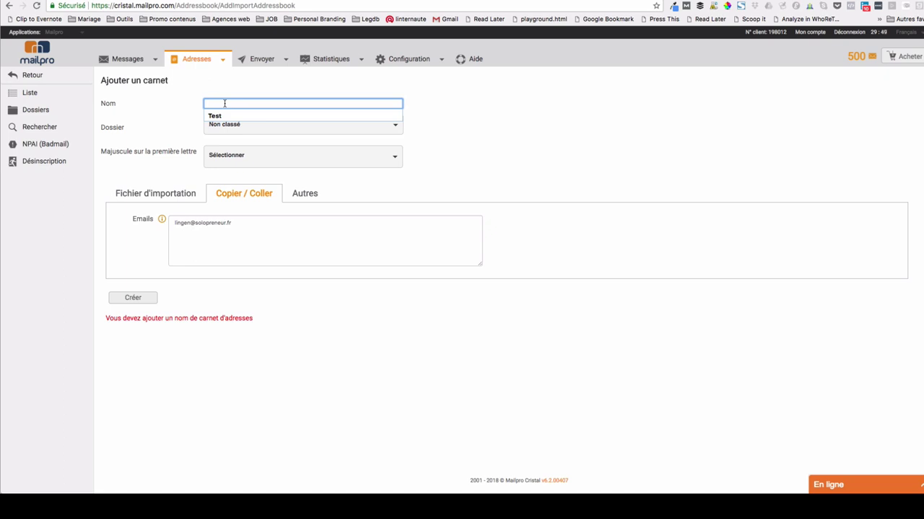
{"action": "type", "text": "Perso"}
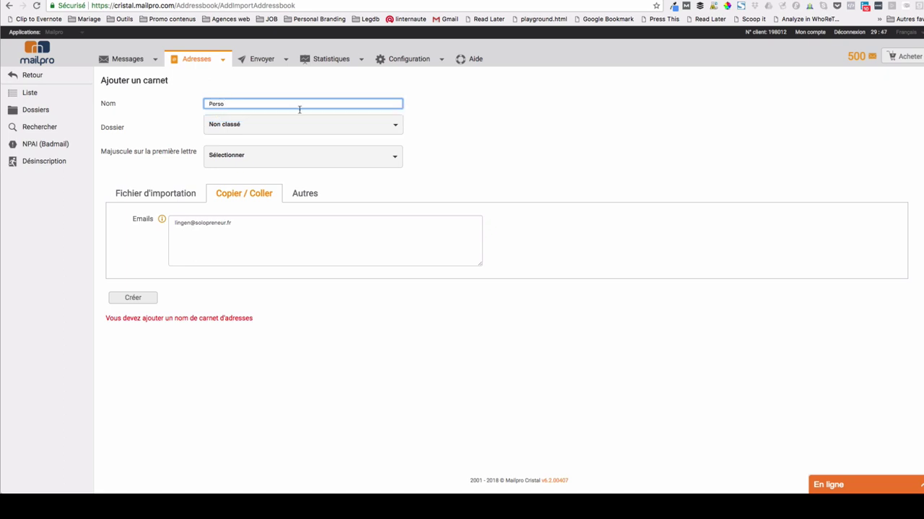
{"action": "left_click", "coordinate": [228, 126]}
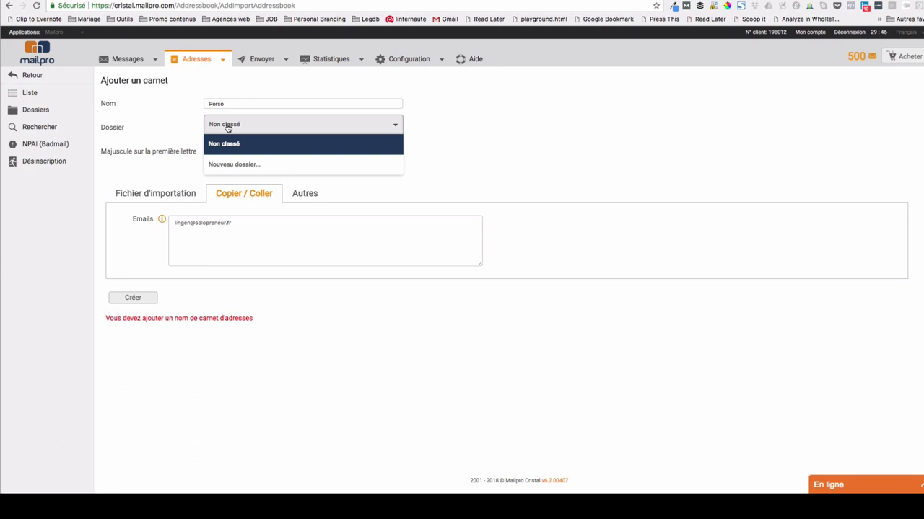
{"action": "left_click", "coordinate": [242, 165]}
{"action": "left_click", "coordinate": [236, 150]}
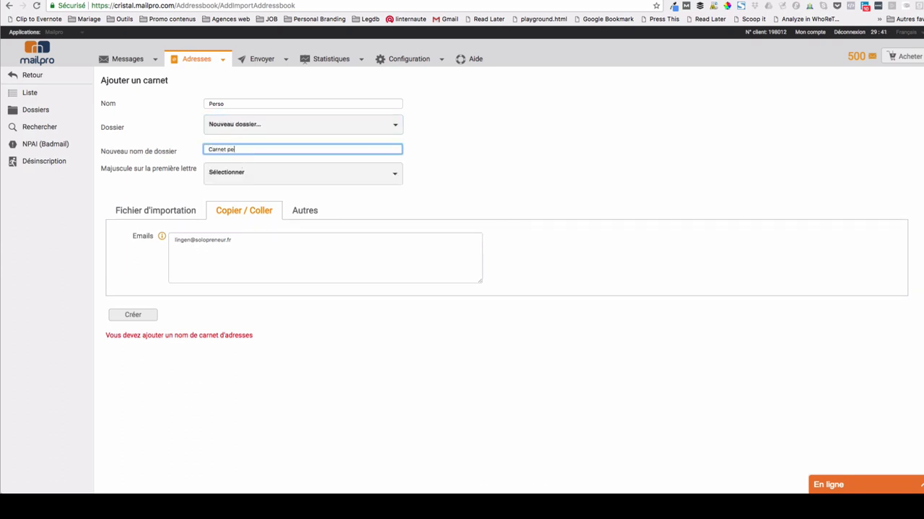
{"action": "type", "text": "Carnet perso"}
{"action": "left_click", "coordinate": [151, 316]}
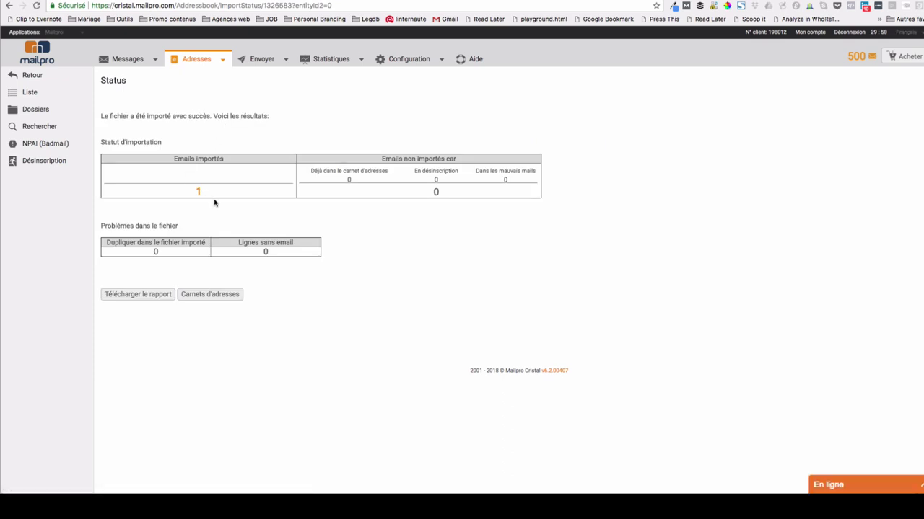
- Paste one extra email address into Perso via Copier / Coller, dropping an unwanted line, and import it
{"action": "mouse_move", "coordinate": [207, 59]}
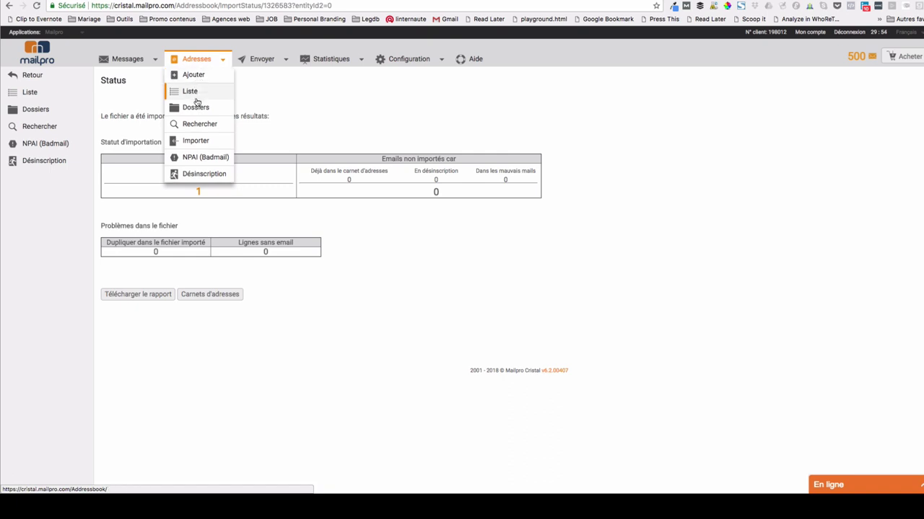
{"action": "left_click", "coordinate": [196, 109]}
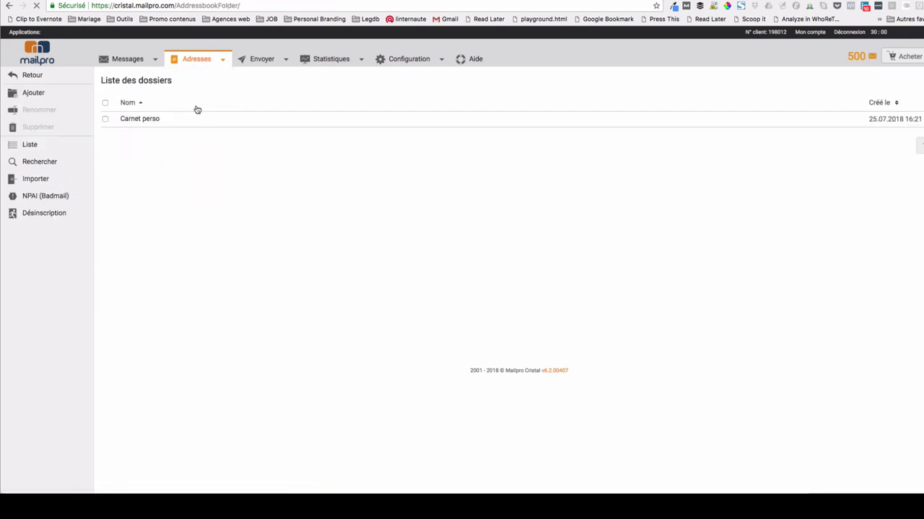
{"action": "left_click", "coordinate": [150, 123]}
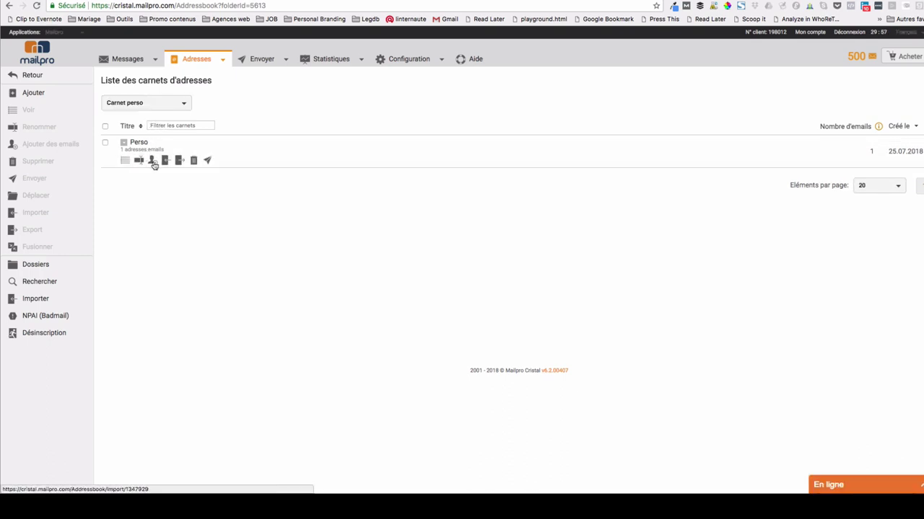
{"action": "left_click", "coordinate": [152, 163]}
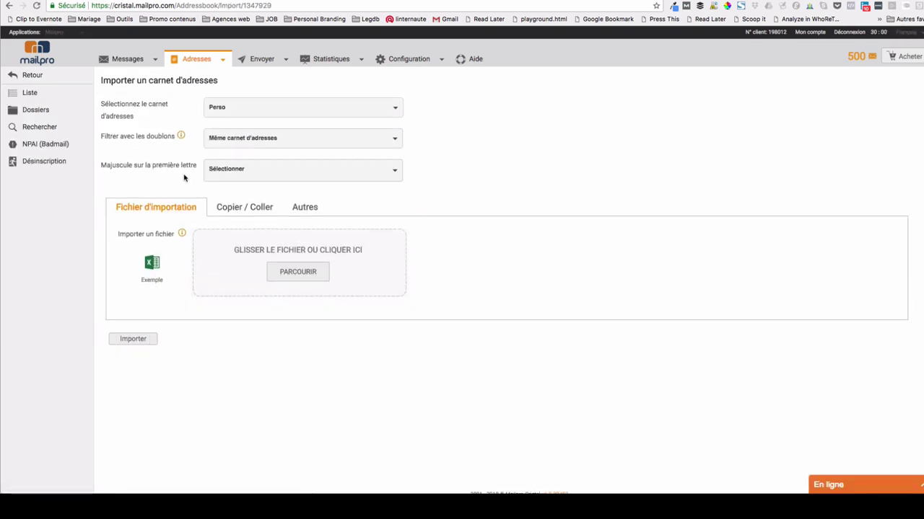
{"action": "left_click", "coordinate": [239, 207]}
{"action": "left_click", "coordinate": [220, 243]}
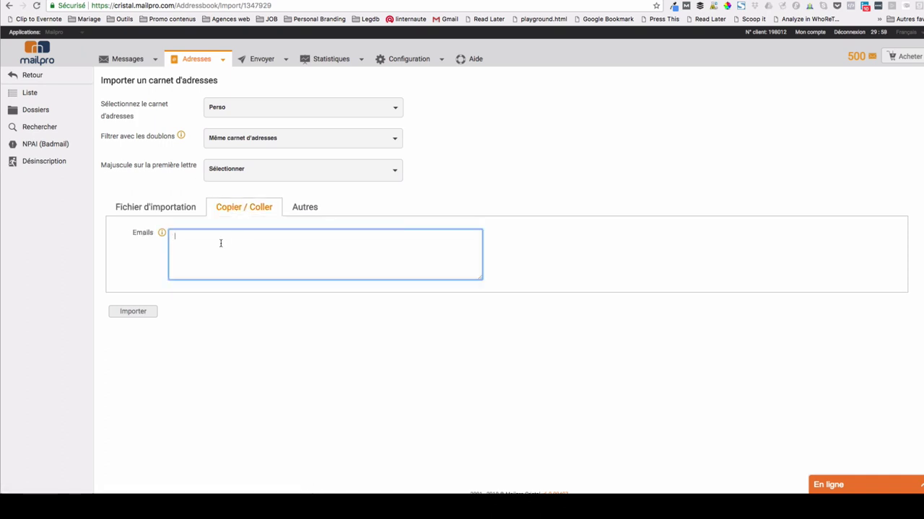
{"action": "key", "text": "Return"}
{"action": "key", "text": "ctrl+a"}
{"action": "left_click_drag", "start_coordinate": [235, 244], "coordinate": [169, 245]}
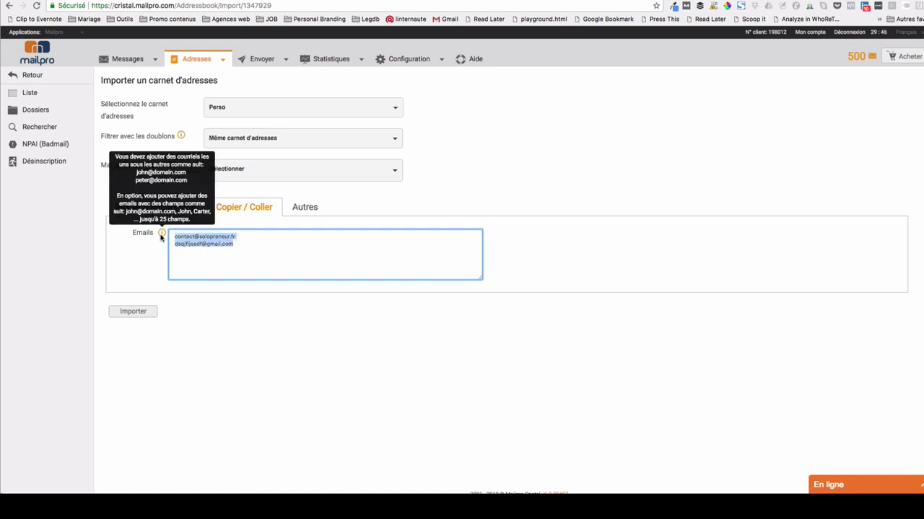
{"action": "key", "text": "BackSpace"}
{"action": "key", "text": "BackSpace"}
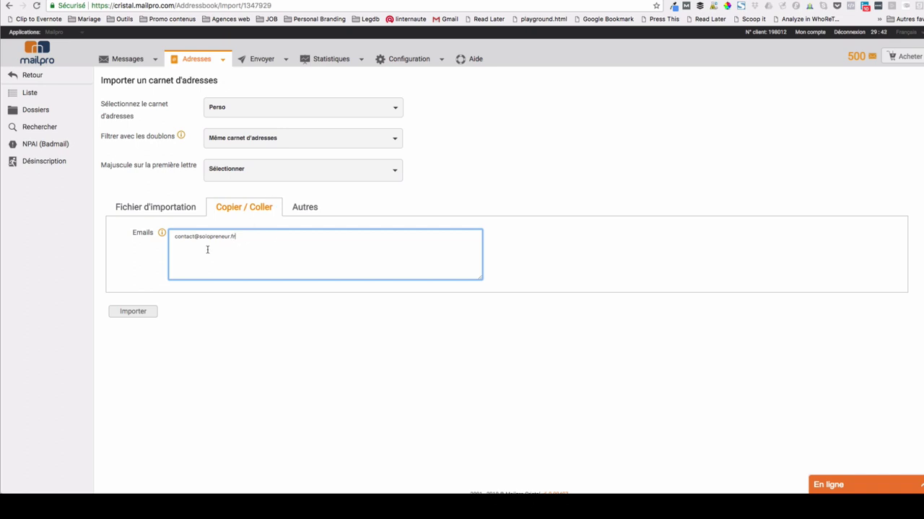
{"action": "left_click", "coordinate": [143, 313]}
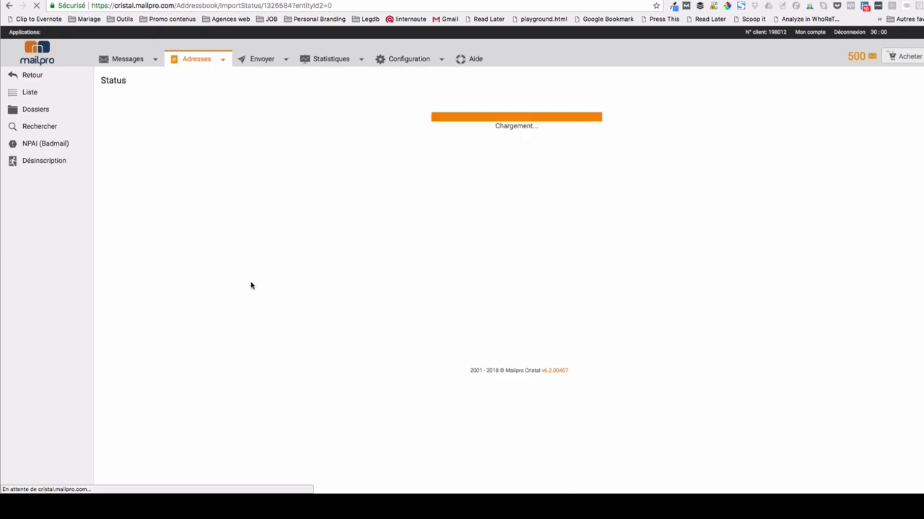
- Reopen the Carnet perso folder to confirm Perso now holds 2 emails
{"action": "mouse_move", "coordinate": [179, 63]}
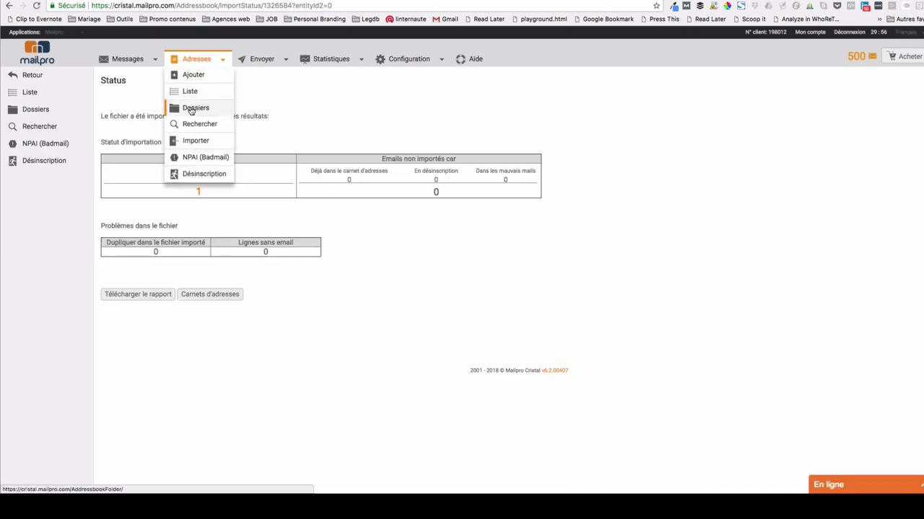
{"action": "left_click", "coordinate": [191, 110]}
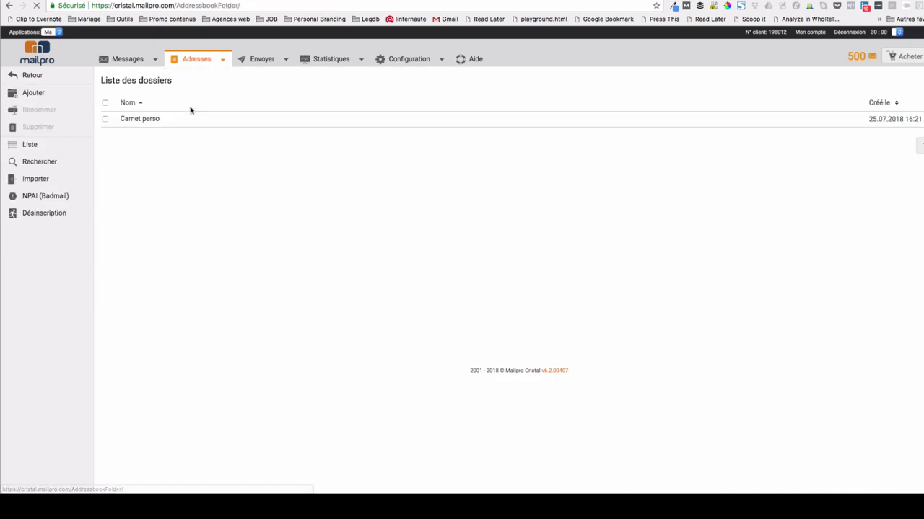
{"action": "left_click", "coordinate": [147, 119]}
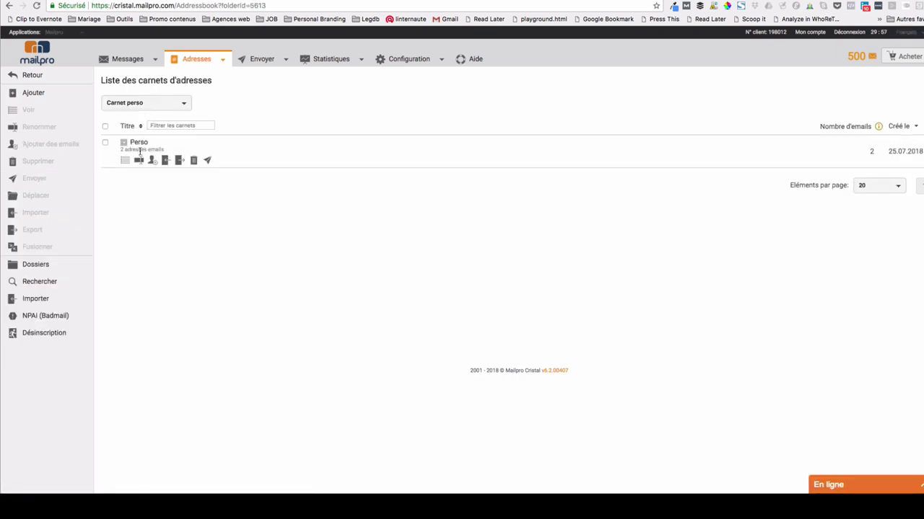
{"action": "mouse_move", "coordinate": [127, 65]}
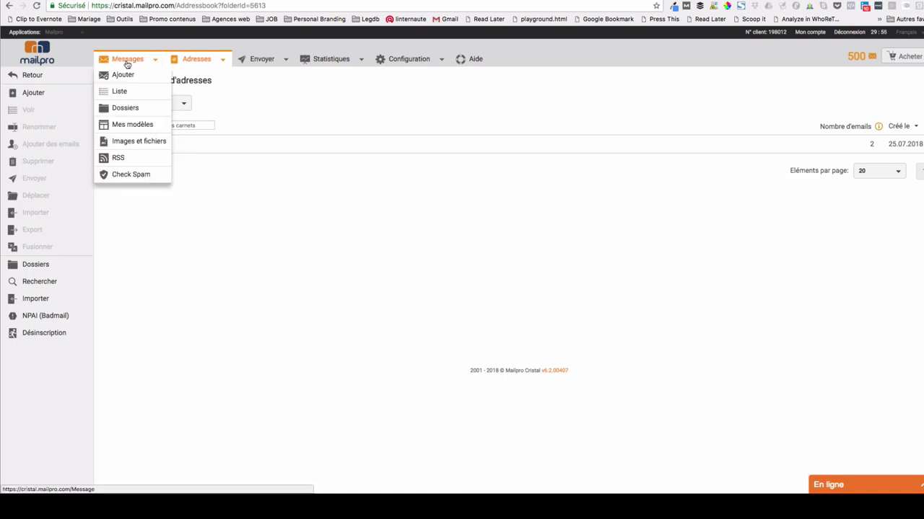
{"action": "mouse_move", "coordinate": [194, 63]}
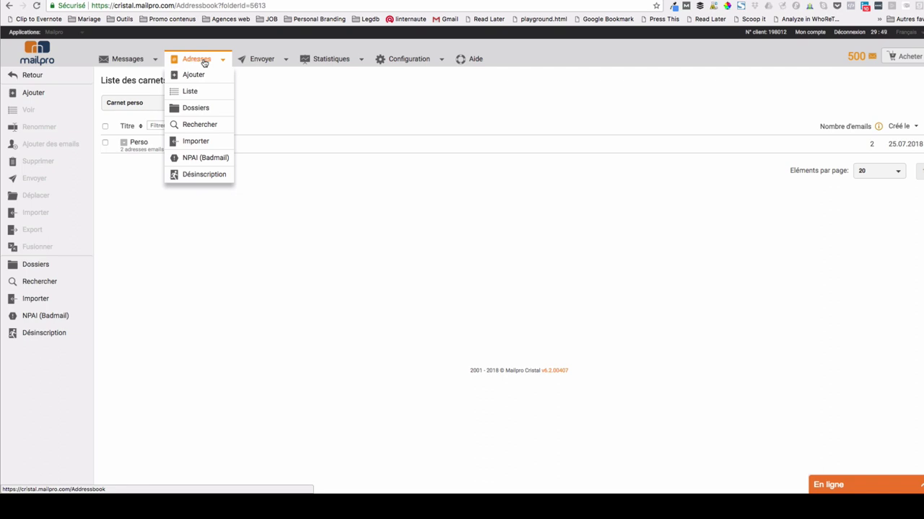
{"action": "mouse_move", "coordinate": [259, 62]}
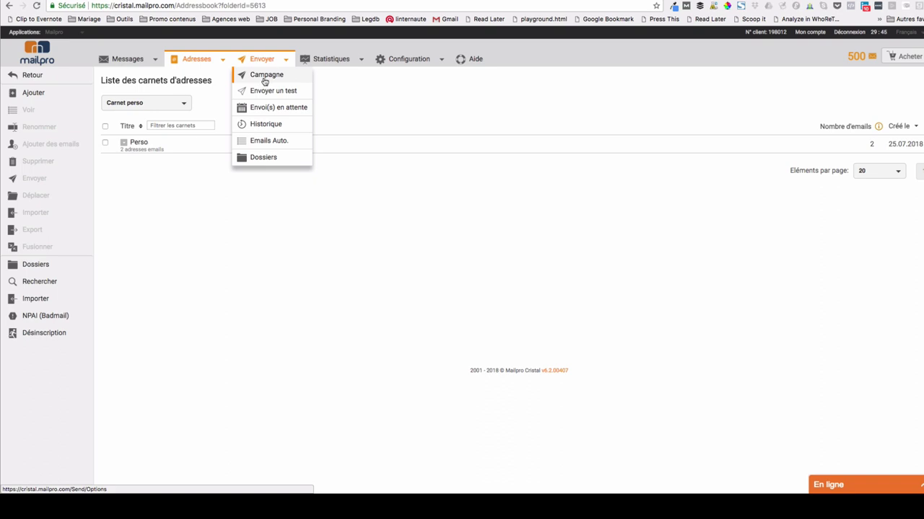
- Start a new campaign targeting the Perso address book with the 'Coucou !' message
{"action": "left_click", "coordinate": [264, 78]}
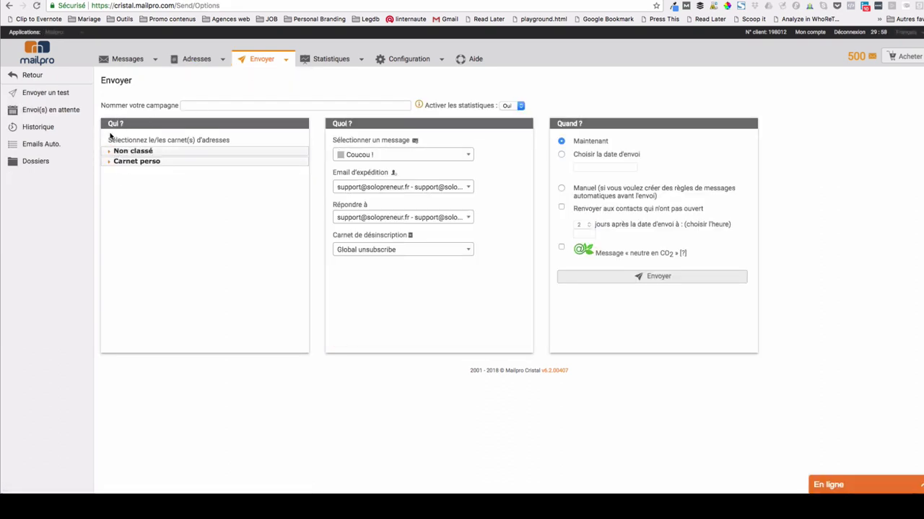
{"action": "left_click", "coordinate": [109, 161]}
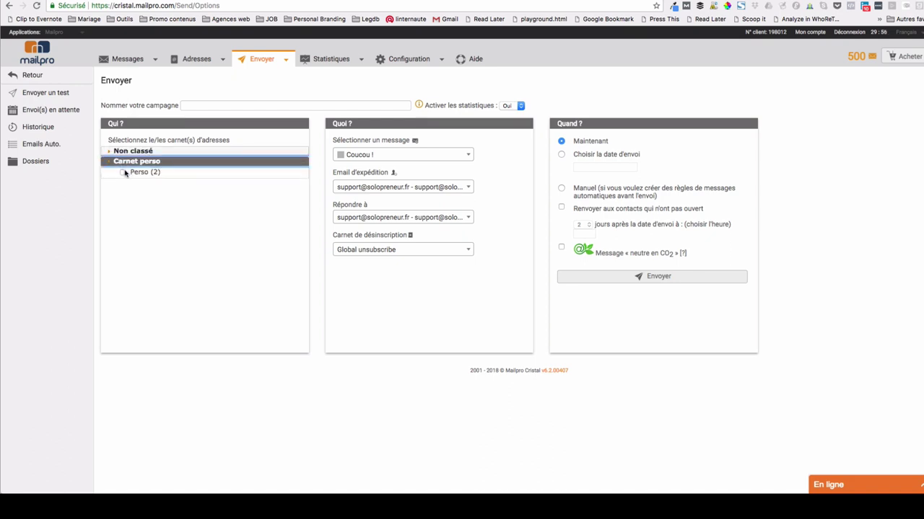
{"action": "left_click", "coordinate": [123, 173]}
{"action": "left_click_drag", "start_coordinate": [164, 174], "coordinate": [130, 173]}
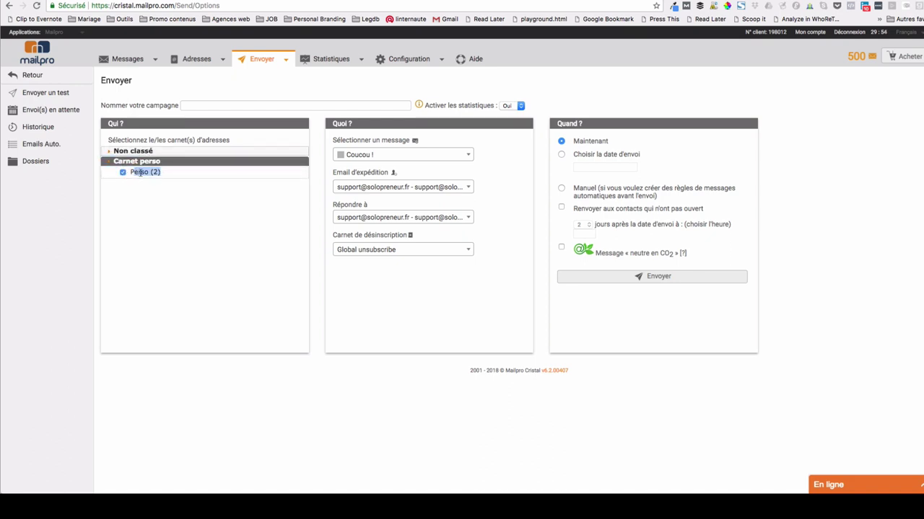
{"action": "left_click", "coordinate": [158, 172]}
{"action": "left_click", "coordinate": [385, 159]}
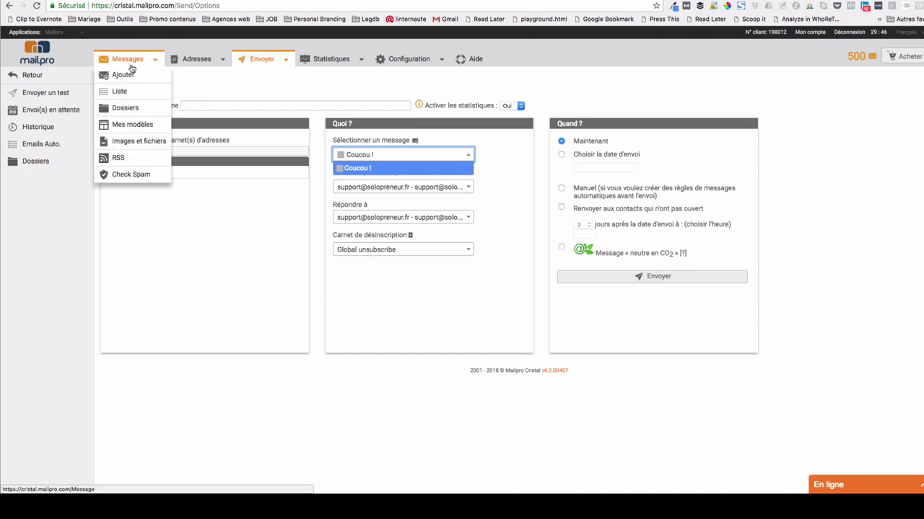
{"action": "left_click", "coordinate": [370, 168]}
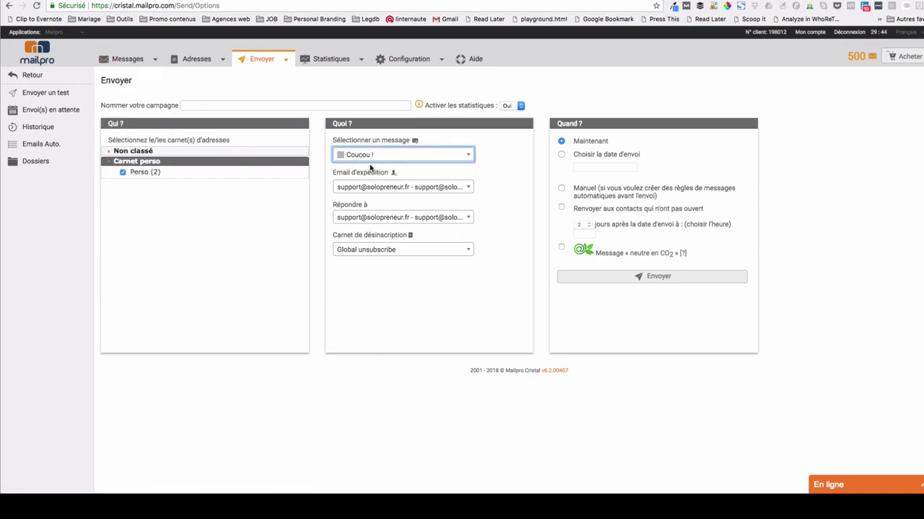
- Name the campaign 'Joyeux Noël !' and keep Global unsubscribe as the unsubscribe list
{"action": "left_click", "coordinate": [266, 107]}
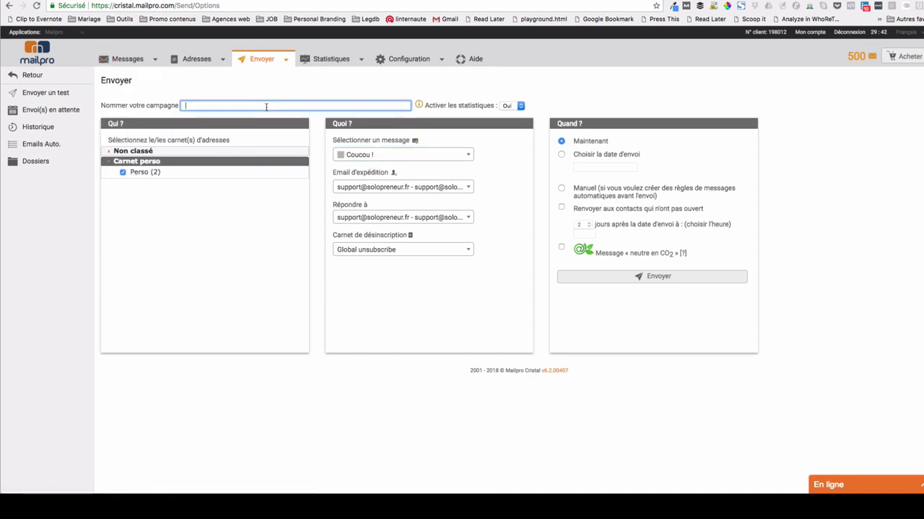
{"action": "type", "text": "Jo"}
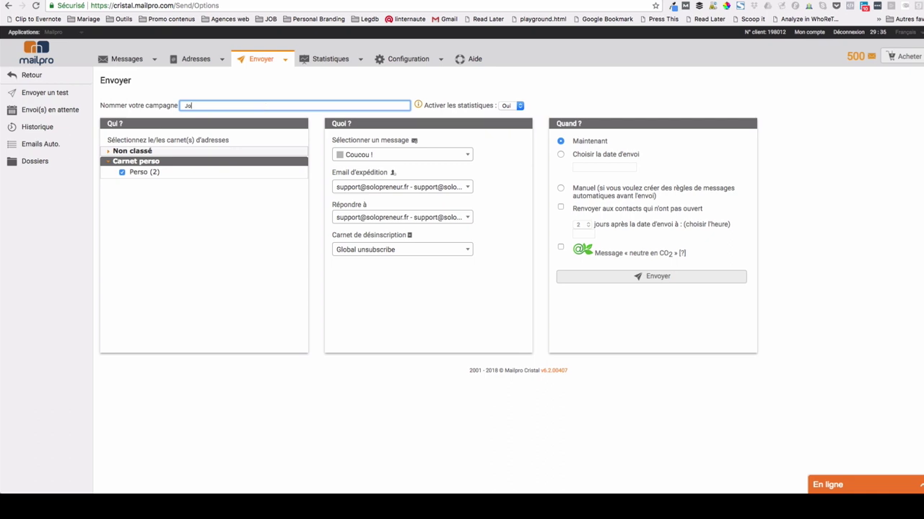
{"action": "type", "text": "yeux Noël !"}
{"action": "left_click", "coordinate": [454, 88]}
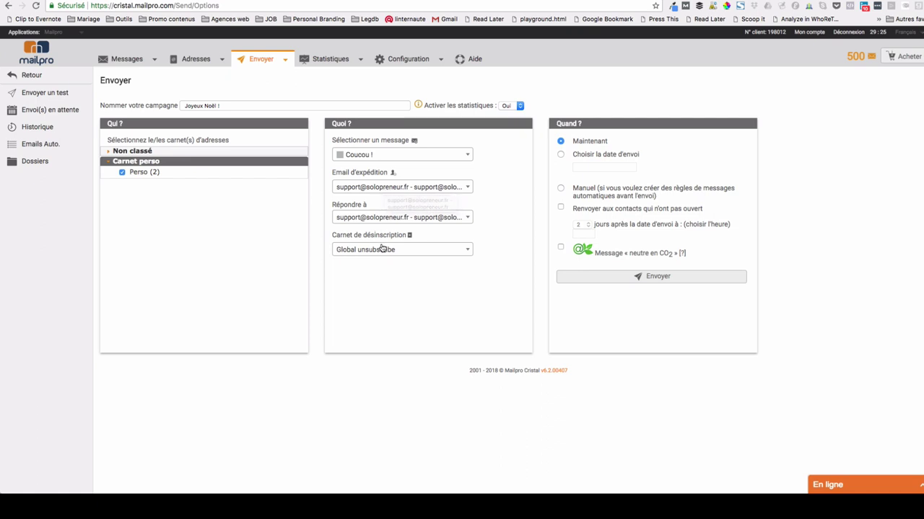
{"action": "left_click", "coordinate": [388, 251]}
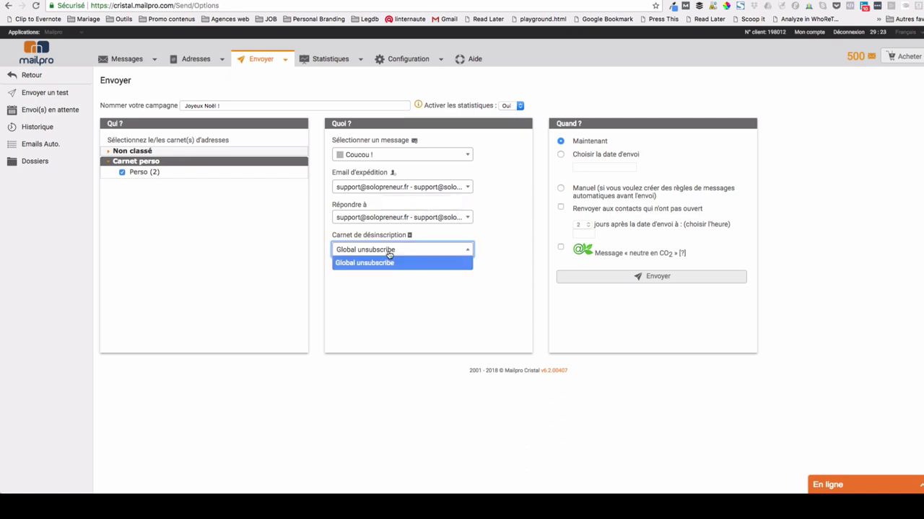
{"action": "left_click", "coordinate": [388, 251]}
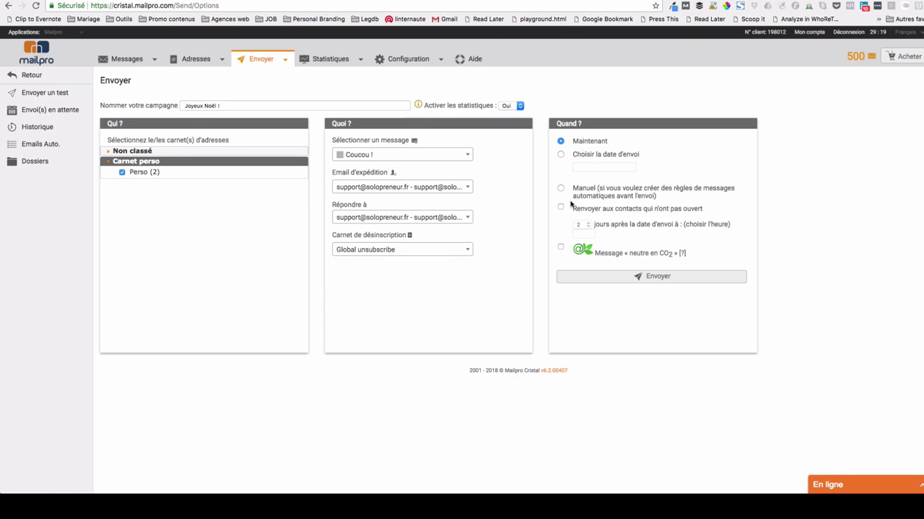
- Keep sending Maintenant, enable resending to non-openers after 2 days, and proceed to review
{"action": "left_click", "coordinate": [561, 155]}
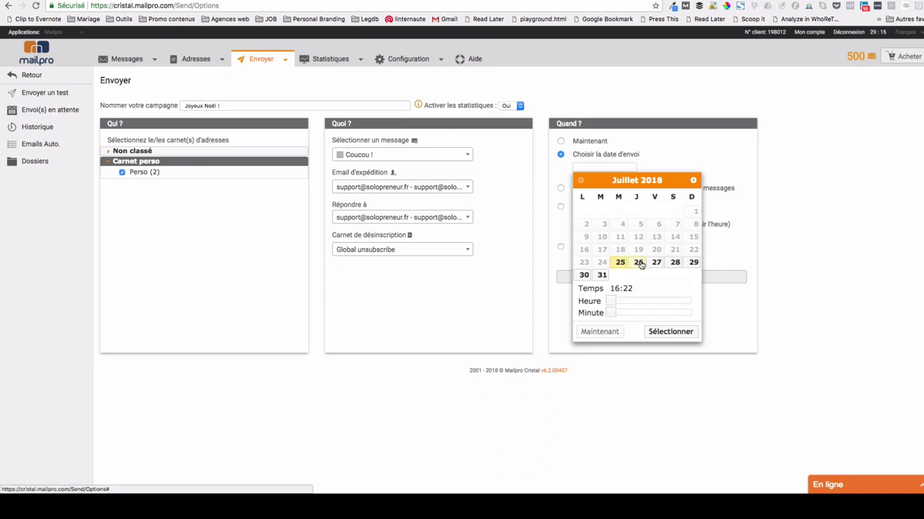
{"action": "left_click", "coordinate": [637, 262]}
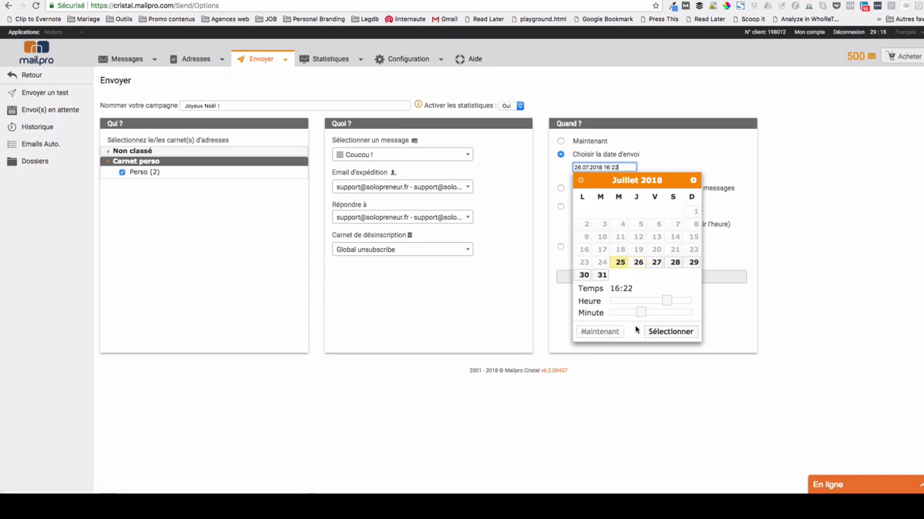
{"action": "left_click", "coordinate": [698, 142]}
{"action": "left_click", "coordinate": [561, 141]}
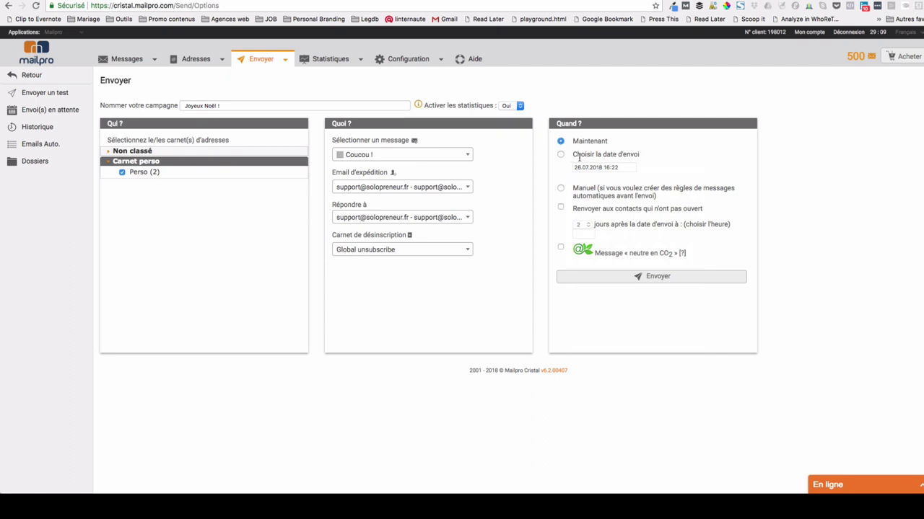
{"action": "left_click", "coordinate": [561, 208]}
{"action": "left_click", "coordinate": [584, 226]}
{"action": "left_click", "coordinate": [584, 226]}
{"action": "left_click", "coordinate": [654, 282]}
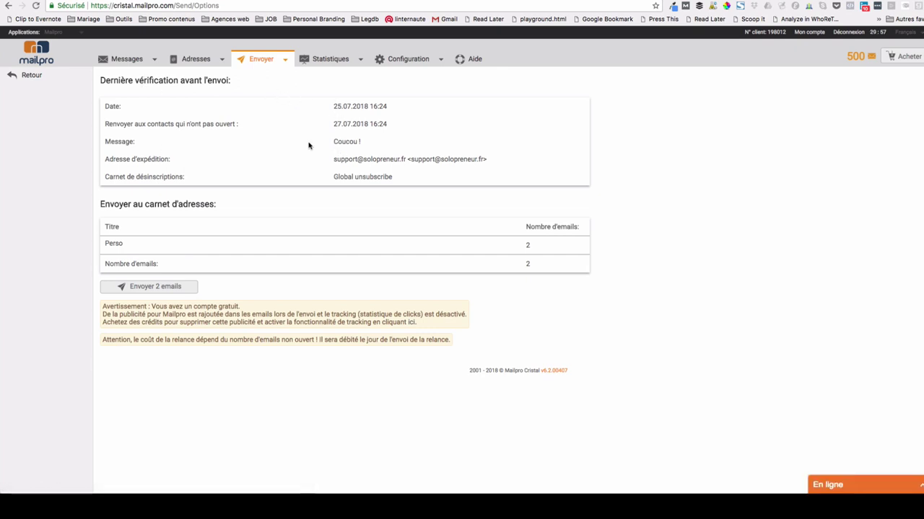
- Review the final pre-send check and send the 2 emails to Perso
{"action": "left_click_drag", "start_coordinate": [329, 145], "coordinate": [373, 147]}
{"action": "left_click", "coordinate": [373, 148]}
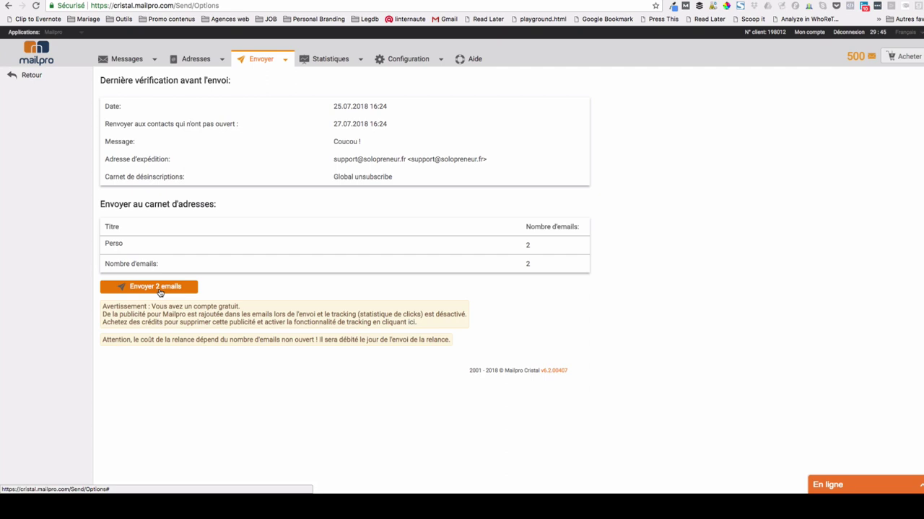
{"action": "left_click", "coordinate": [160, 291]}
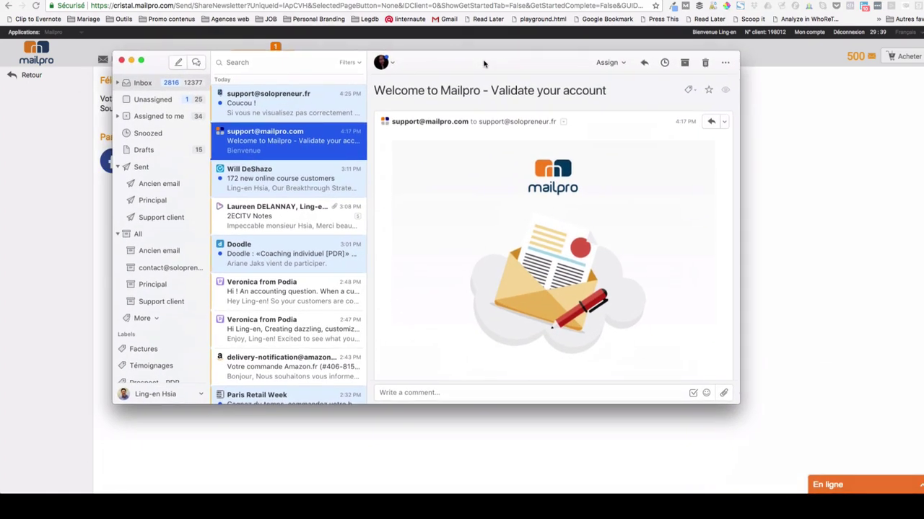
- Read the 'Coucou !' email in Front's Inbox, copy its greeting, then hide Front
{"action": "left_click", "coordinate": [288, 108]}
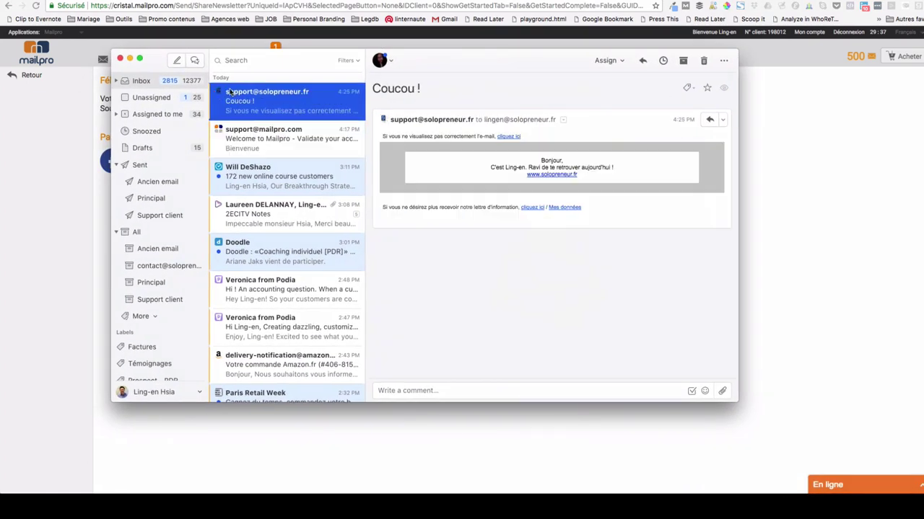
{"action": "left_click_drag", "start_coordinate": [490, 162], "coordinate": [601, 175]}
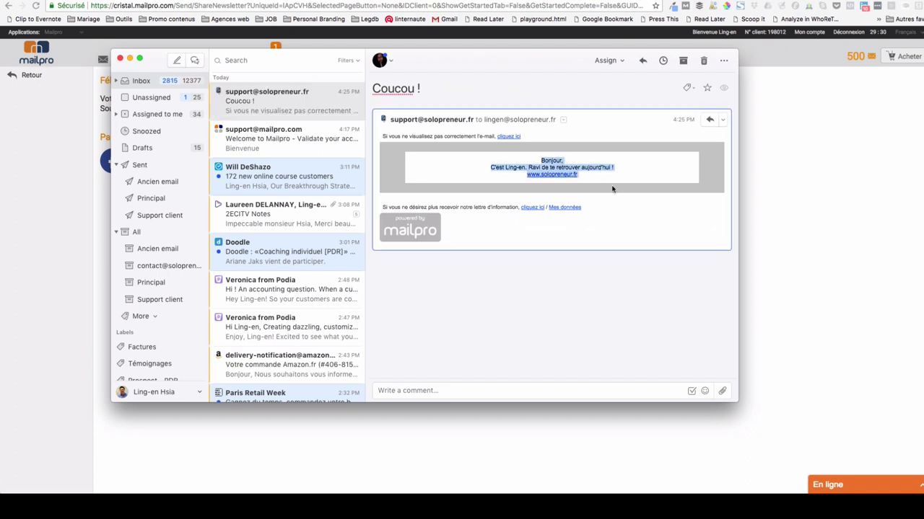
{"action": "key", "text": "super+c"}
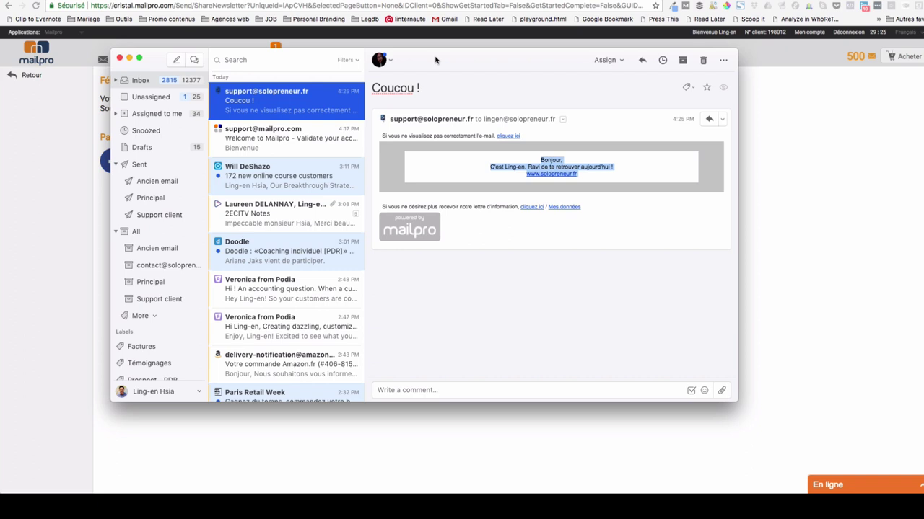
{"action": "key", "text": "super+m"}
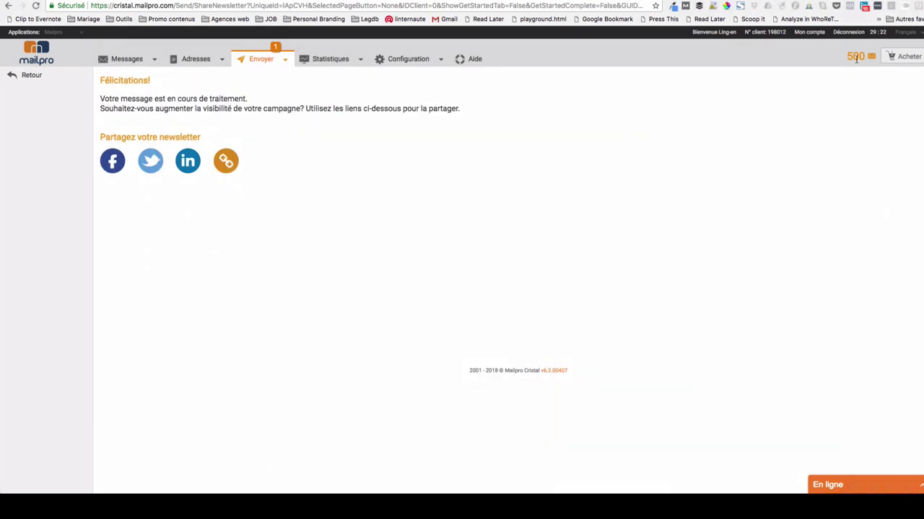
- Leave the account for the Mailpro website and point out the remaining 498 credits
{"action": "left_click", "coordinate": [318, 64]}
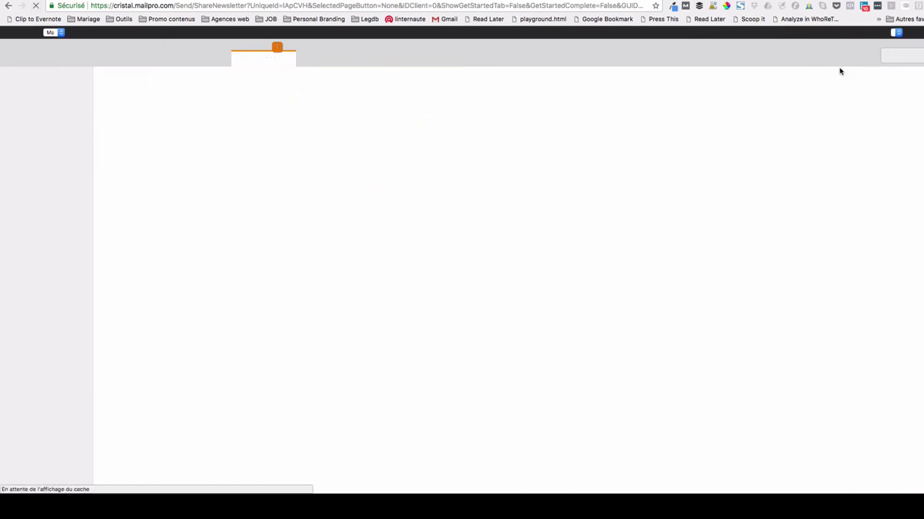
{"action": "double_click", "coordinate": [859, 57]}
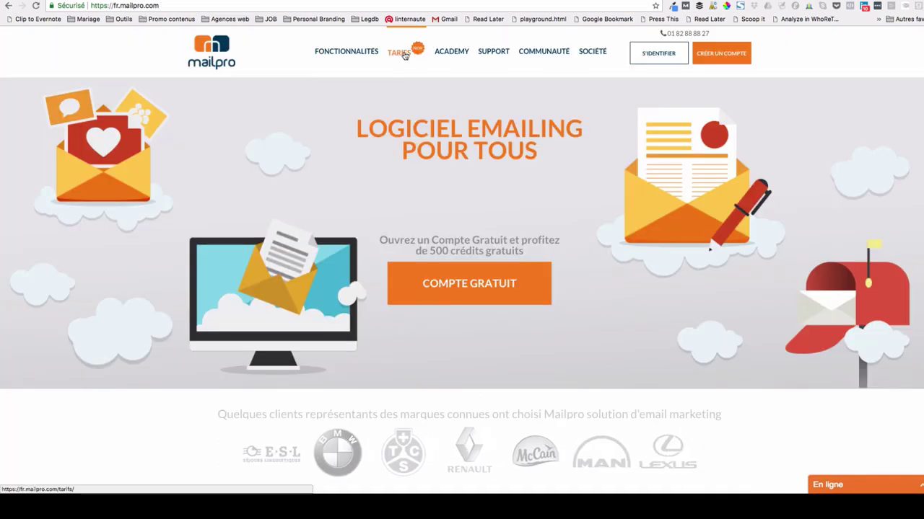
- On the TARIFS page, switch to Crédits Prépayés and choose 10000 emails to see the price
{"action": "left_click", "coordinate": [404, 54]}
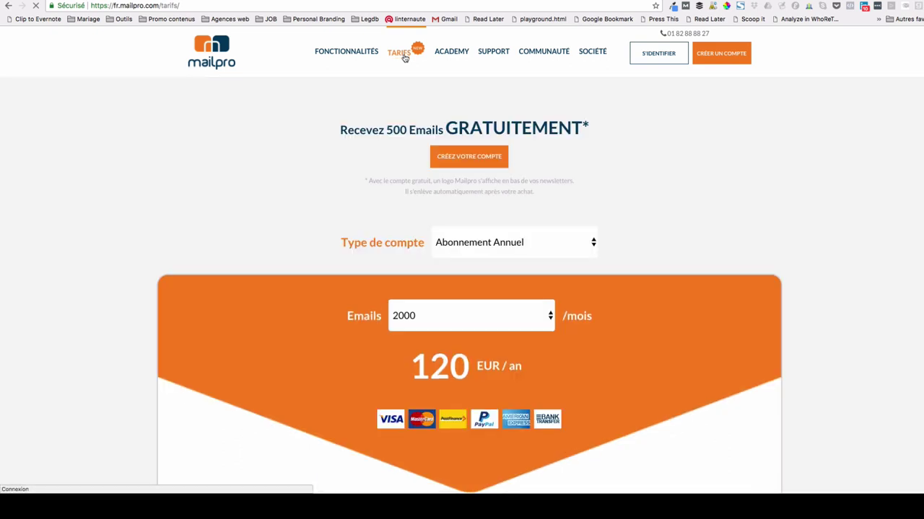
{"action": "scroll", "coordinate": [656, 188], "scroll_direction": "down", "scroll_amount": 1}
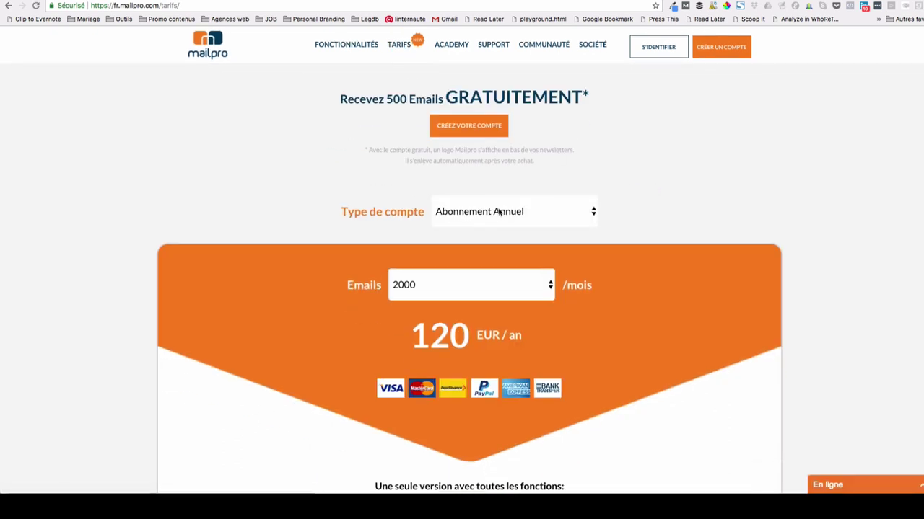
{"action": "scroll", "coordinate": [466, 251], "scroll_direction": "down", "scroll_amount": 2}
{"action": "left_click", "coordinate": [492, 127]}
{"action": "left_click", "coordinate": [493, 142]}
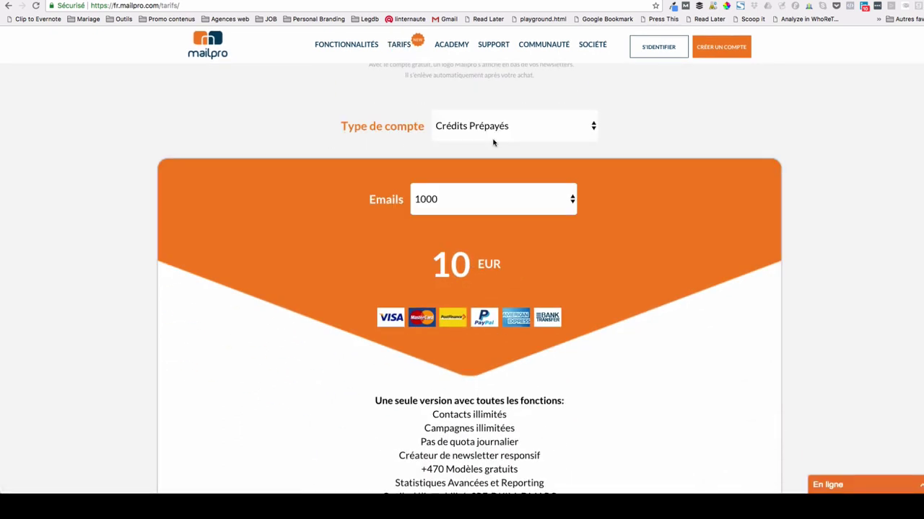
{"action": "left_click", "coordinate": [465, 203]}
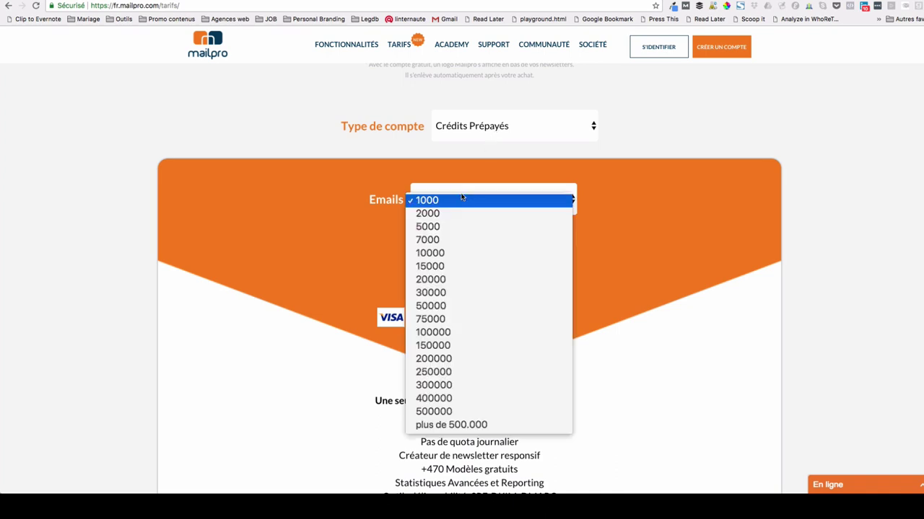
{"action": "left_click", "coordinate": [445, 253]}
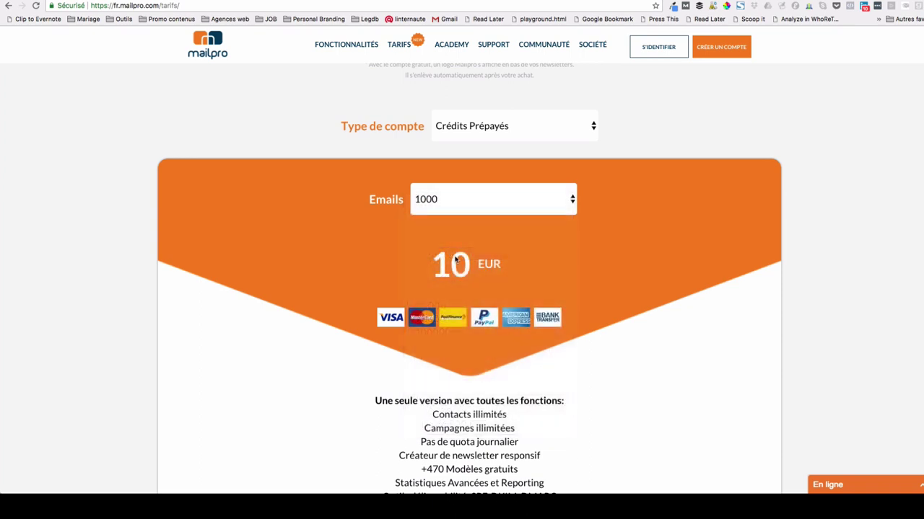
- Switch back to the annual subscription and highlight its 120 EUR / an price
{"action": "left_click", "coordinate": [487, 131]}
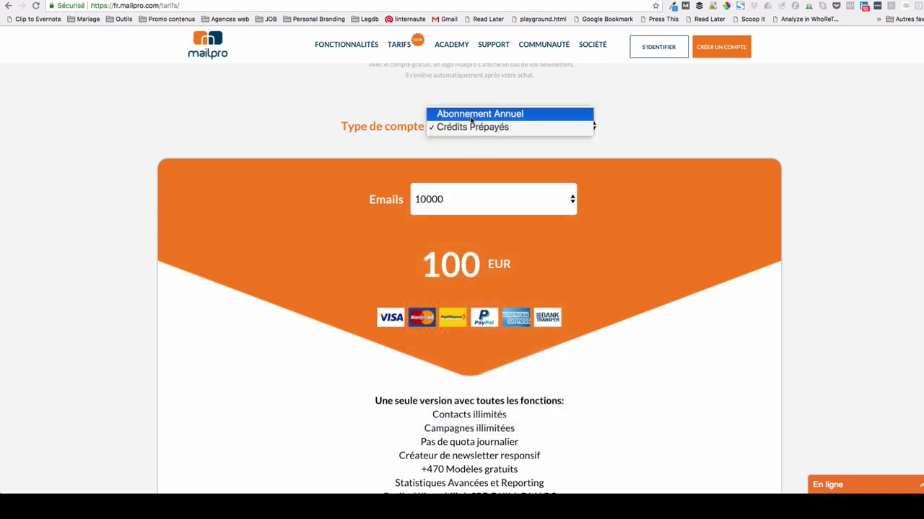
{"action": "left_click", "coordinate": [471, 118]}
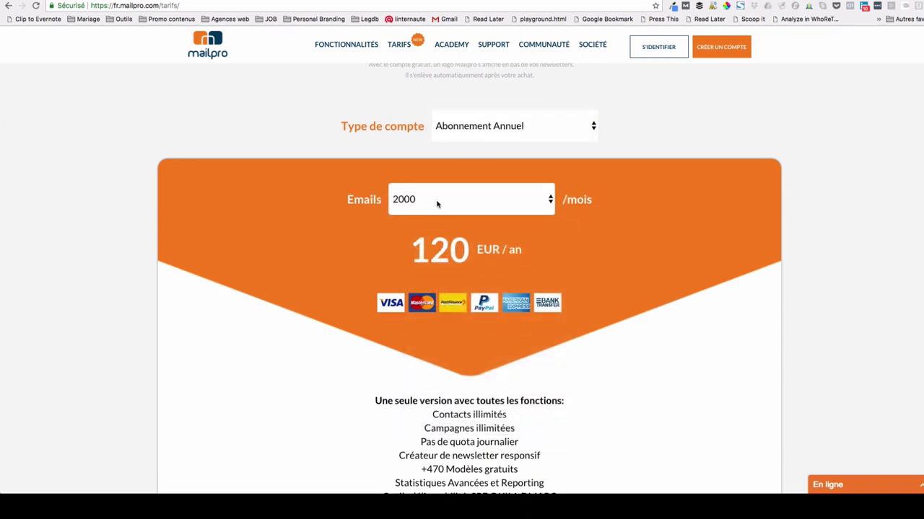
{"action": "left_click_drag", "start_coordinate": [410, 250], "coordinate": [518, 254]}
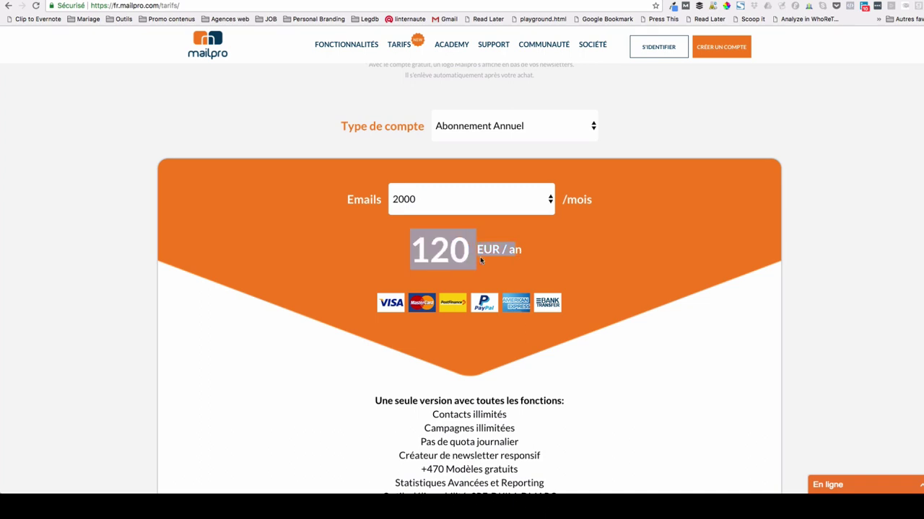
{"action": "left_click", "coordinate": [510, 249]}
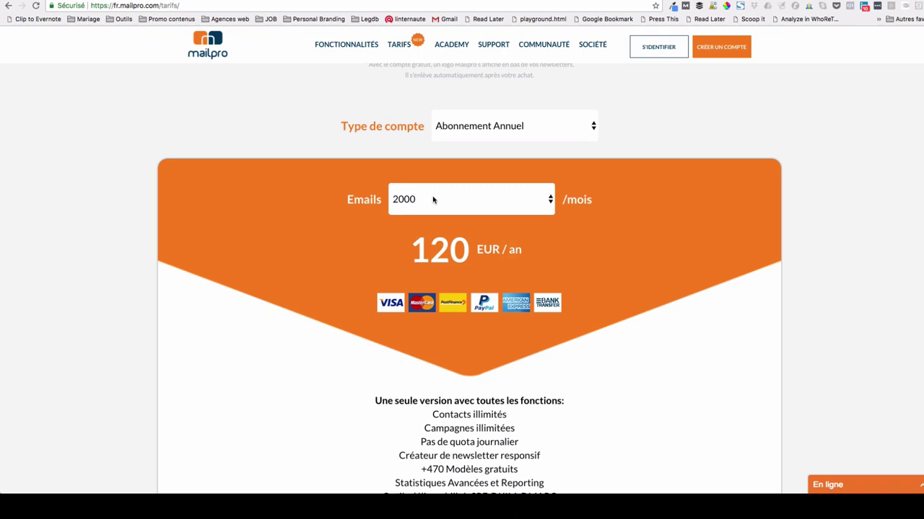
- Return the account type to Crédits Prépayés at 10000 emails
{"action": "left_click", "coordinate": [489, 128]}
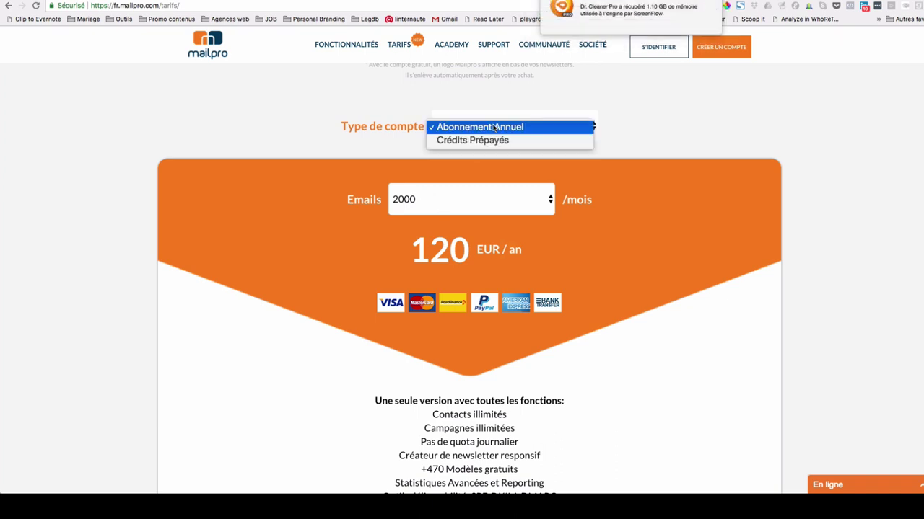
{"action": "key", "text": "Escape"}
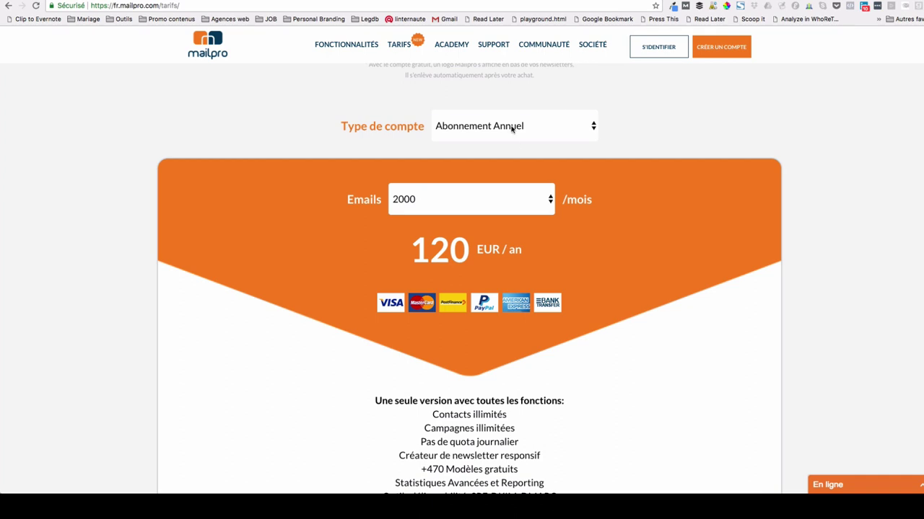
{"action": "left_click", "coordinate": [510, 128]}
{"action": "left_click", "coordinate": [474, 141]}
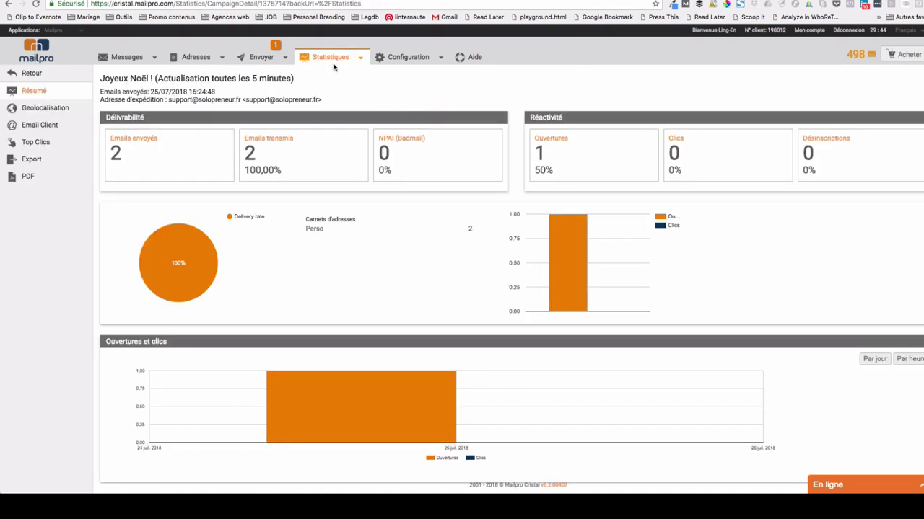
- Browse the top menu bar toward the Joyeux Noël ! campaign statistics
{"action": "mouse_move", "coordinate": [129, 54]}
{"action": "mouse_move", "coordinate": [324, 56]}
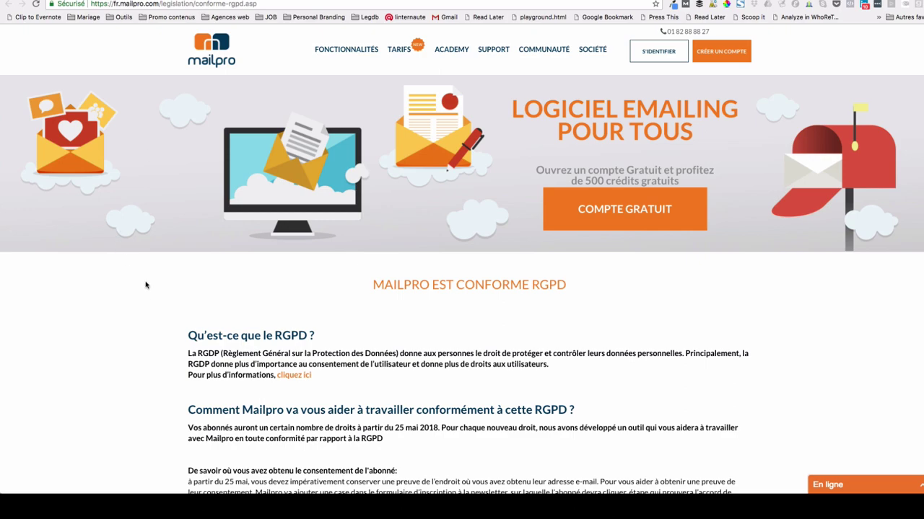
- Read down the RGPD page, highlighting the 'Qu'est-ce que le RGPD ?' heading
{"action": "scroll", "coordinate": [151, 282], "scroll_direction": "down", "scroll_amount": 3}
{"action": "triple_click", "coordinate": [189, 243]}
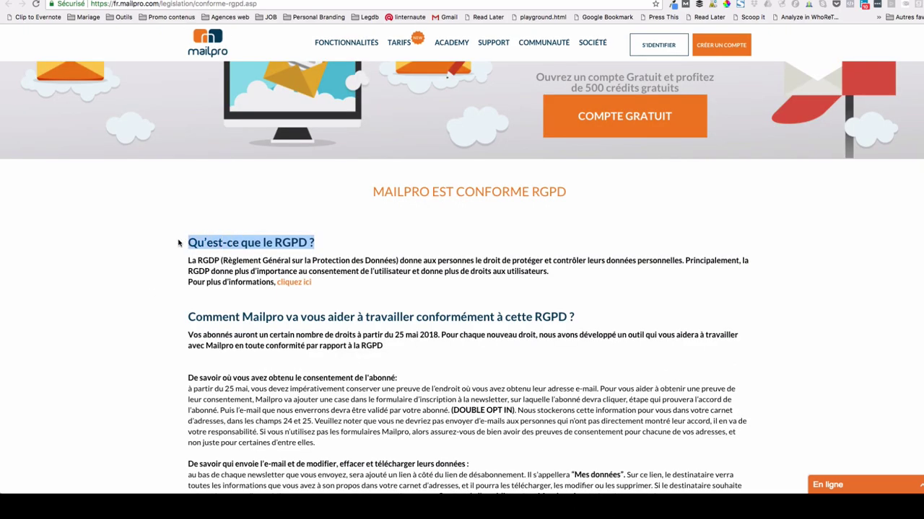
{"action": "scroll", "coordinate": [177, 243], "scroll_direction": "down", "scroll_amount": 5}
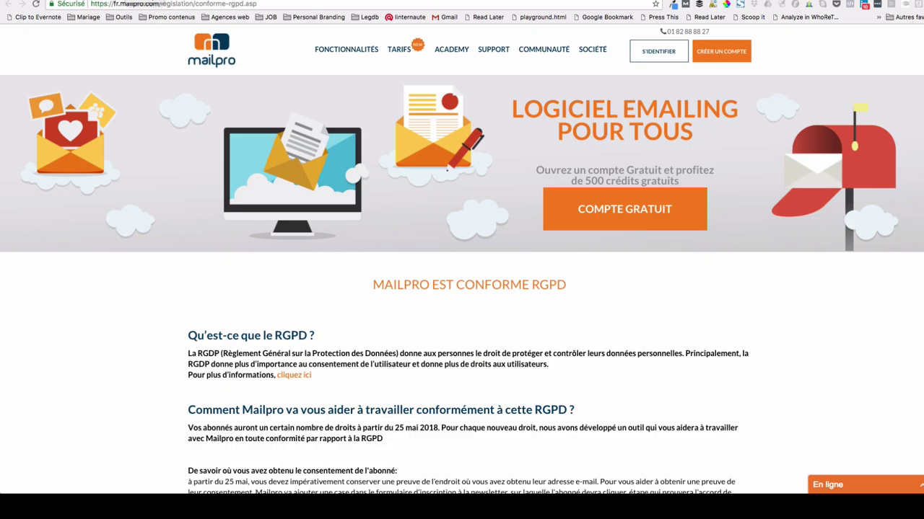